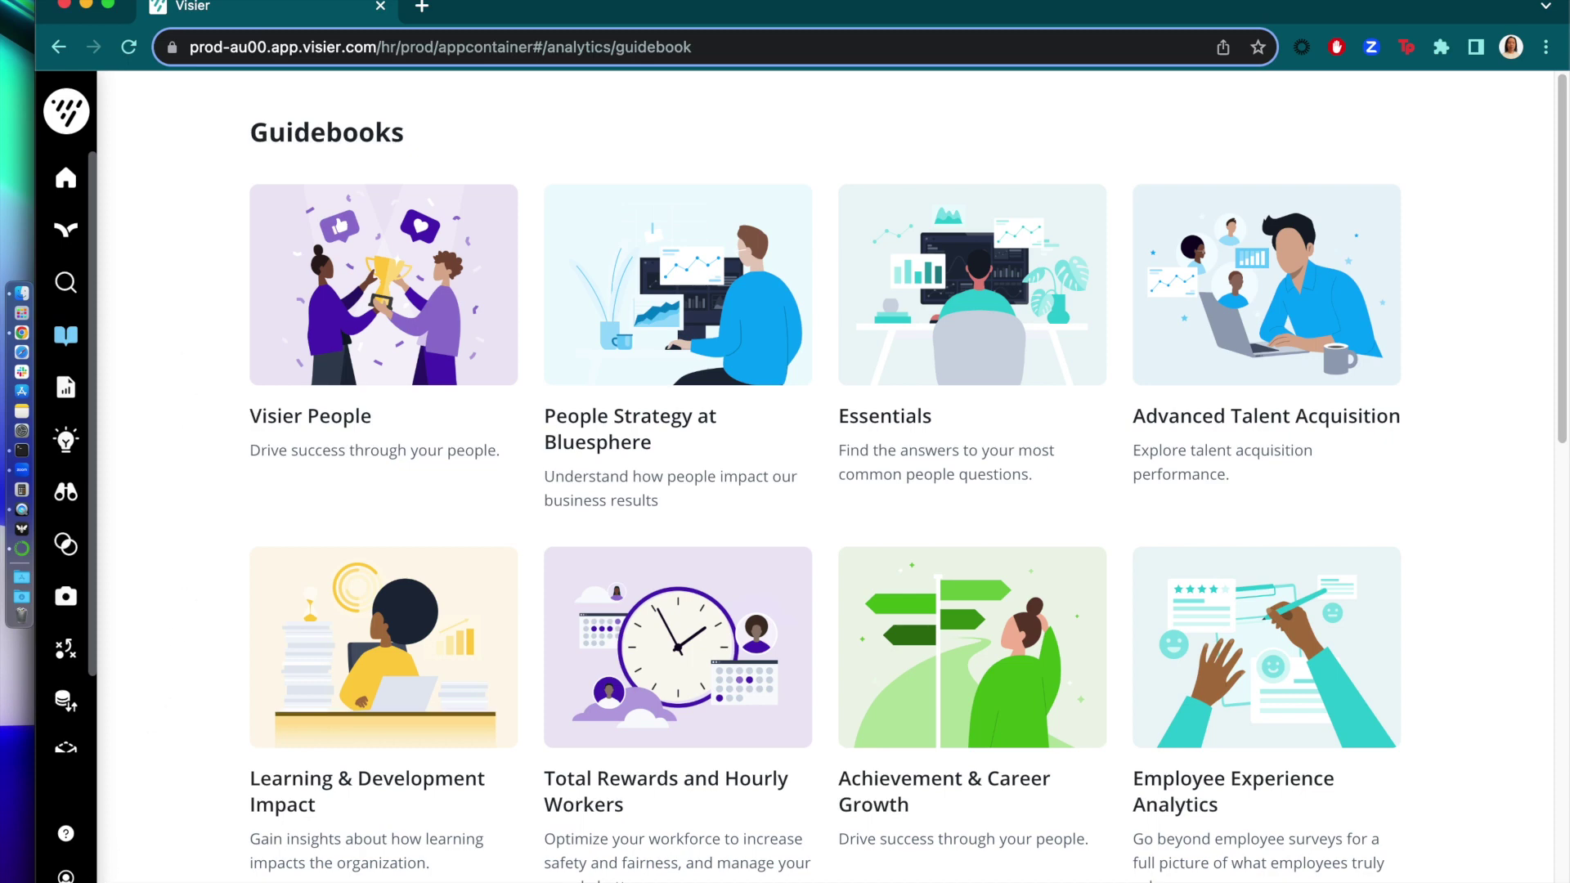
- Open Data Exports and start a new export of monthly Headcount, Sep 2022 to Aug 2023
mouse_move(66, 869)
scroll(188, 491, down, 2)
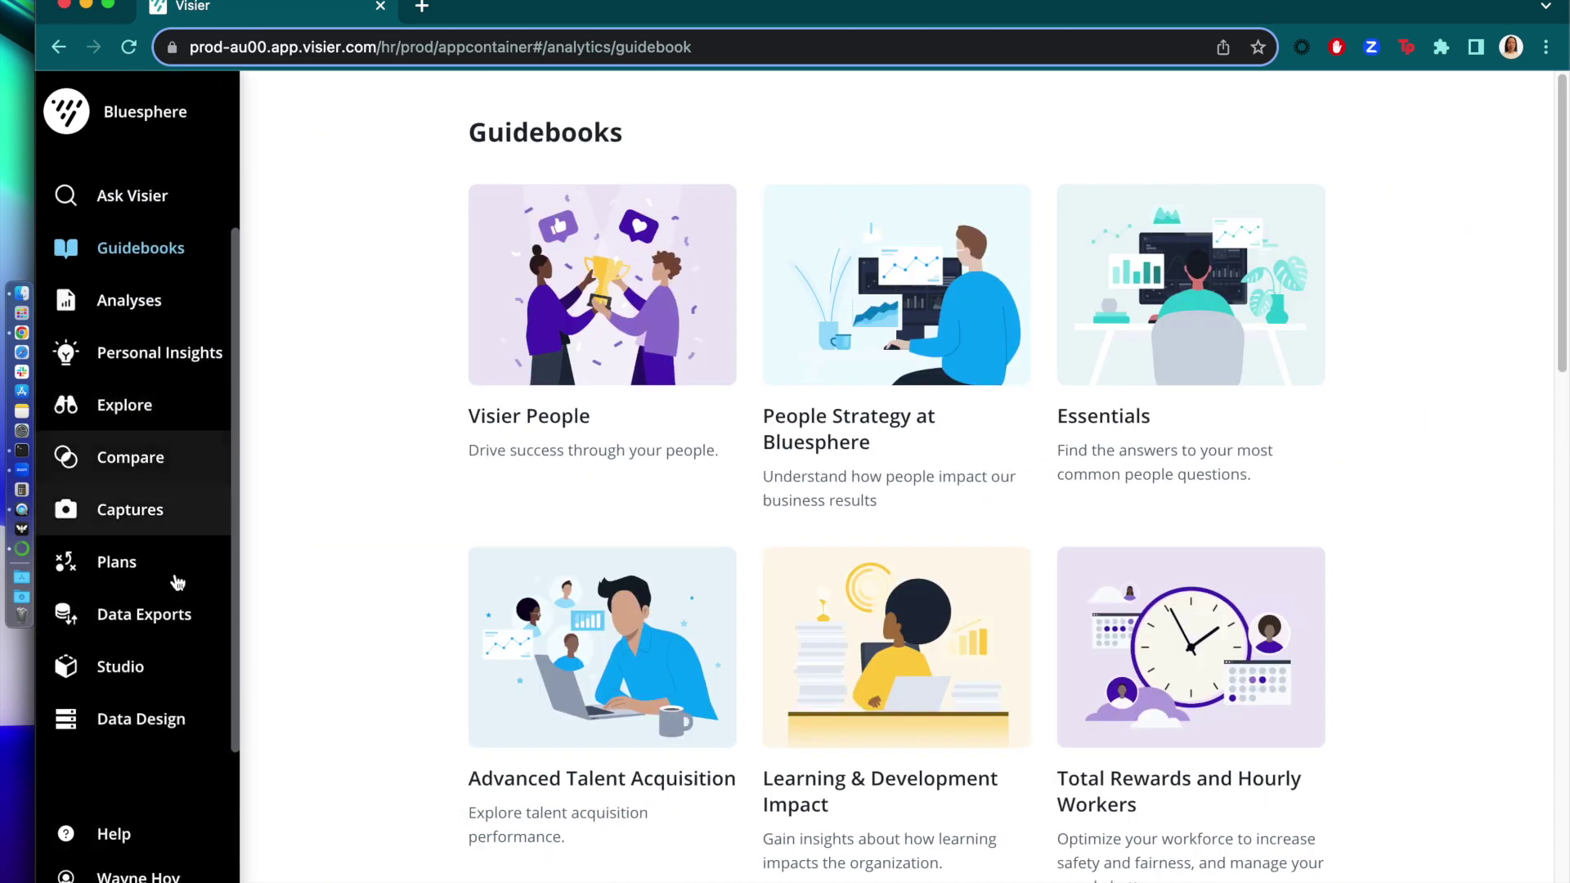
click(177, 612)
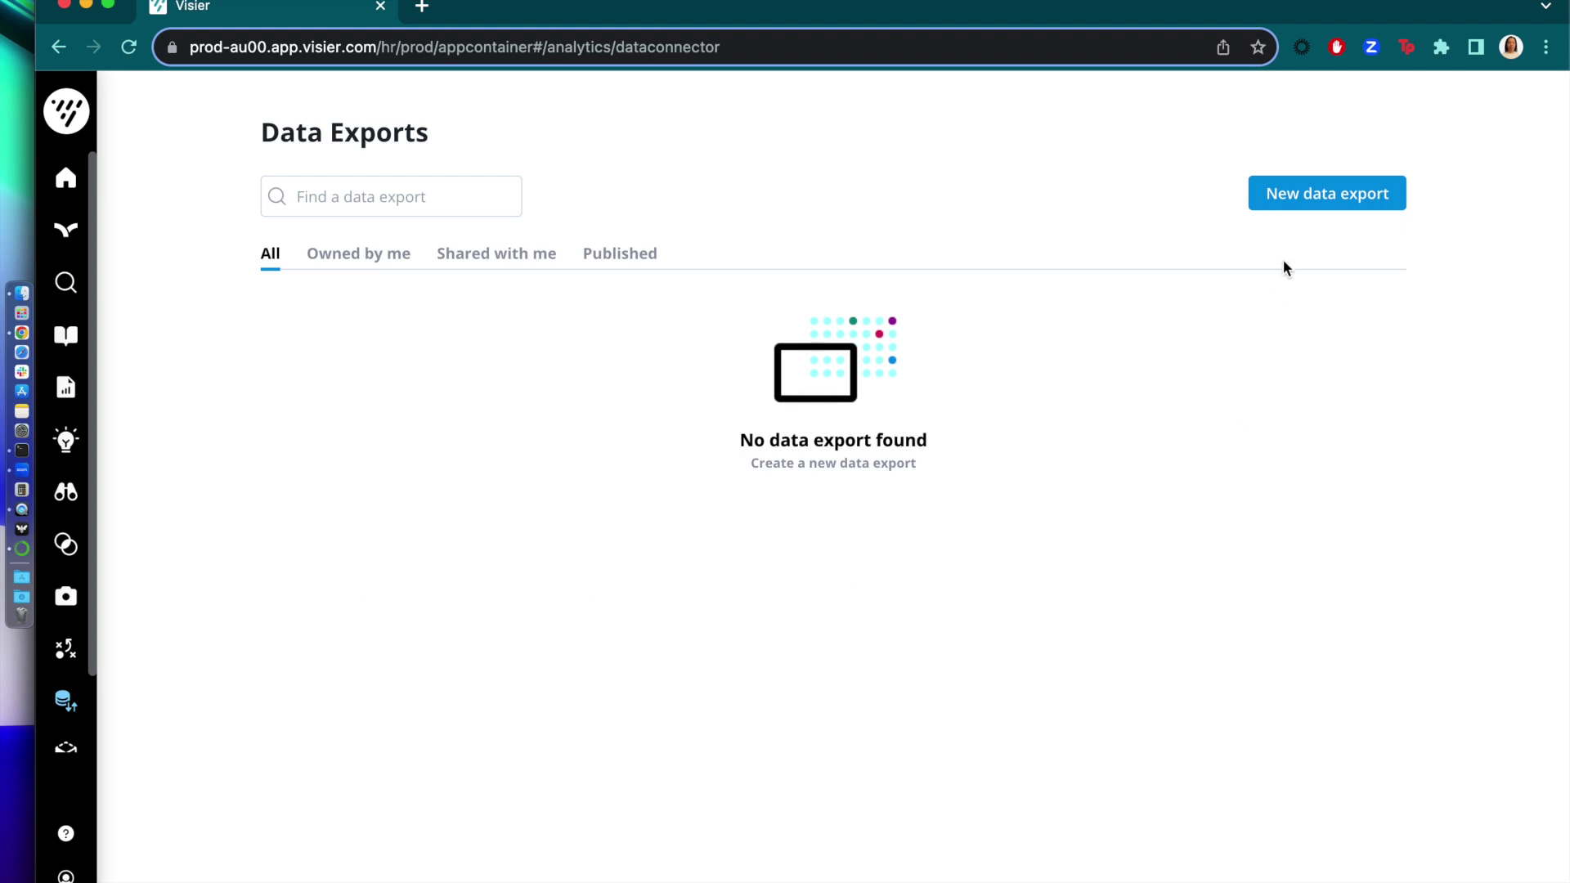
click(1313, 198)
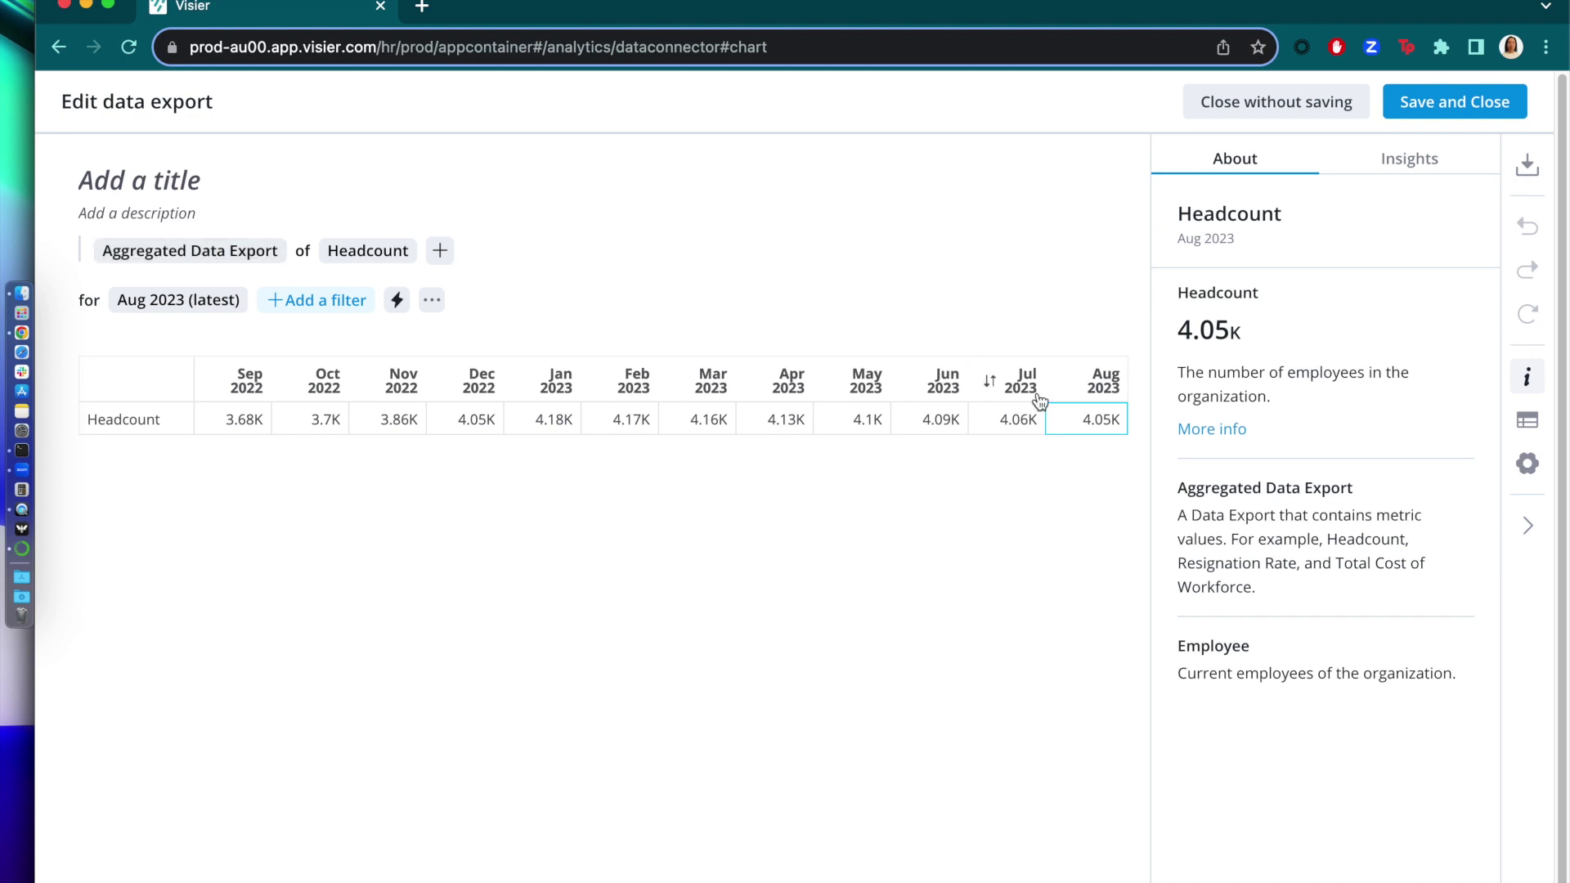
- Add Resignation Rate as a metric in the export's table settings
click(1526, 427)
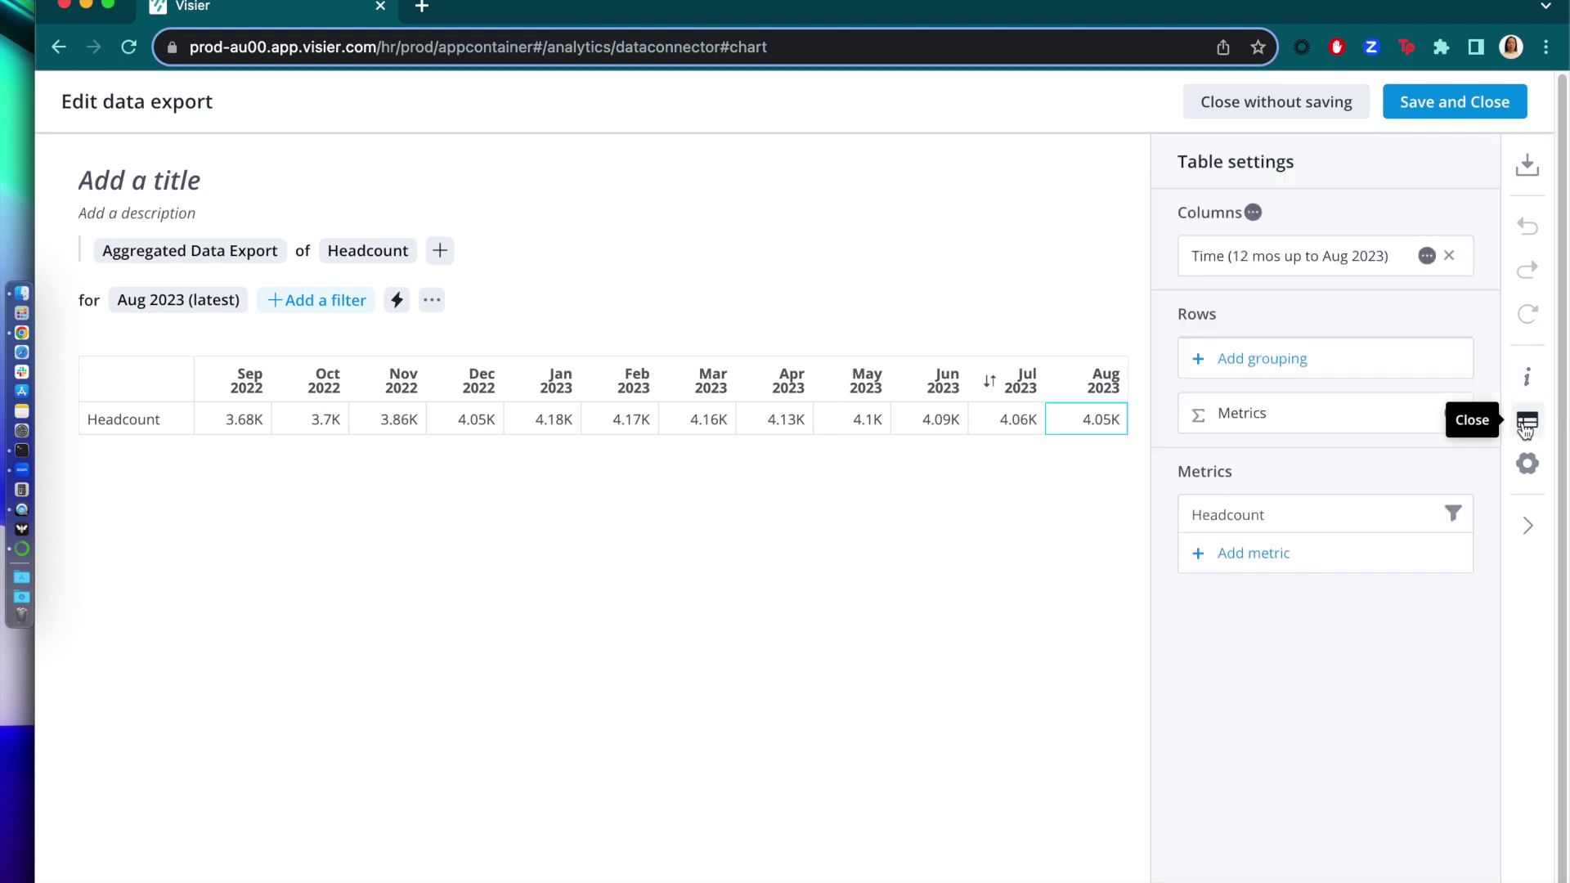
click(1267, 562)
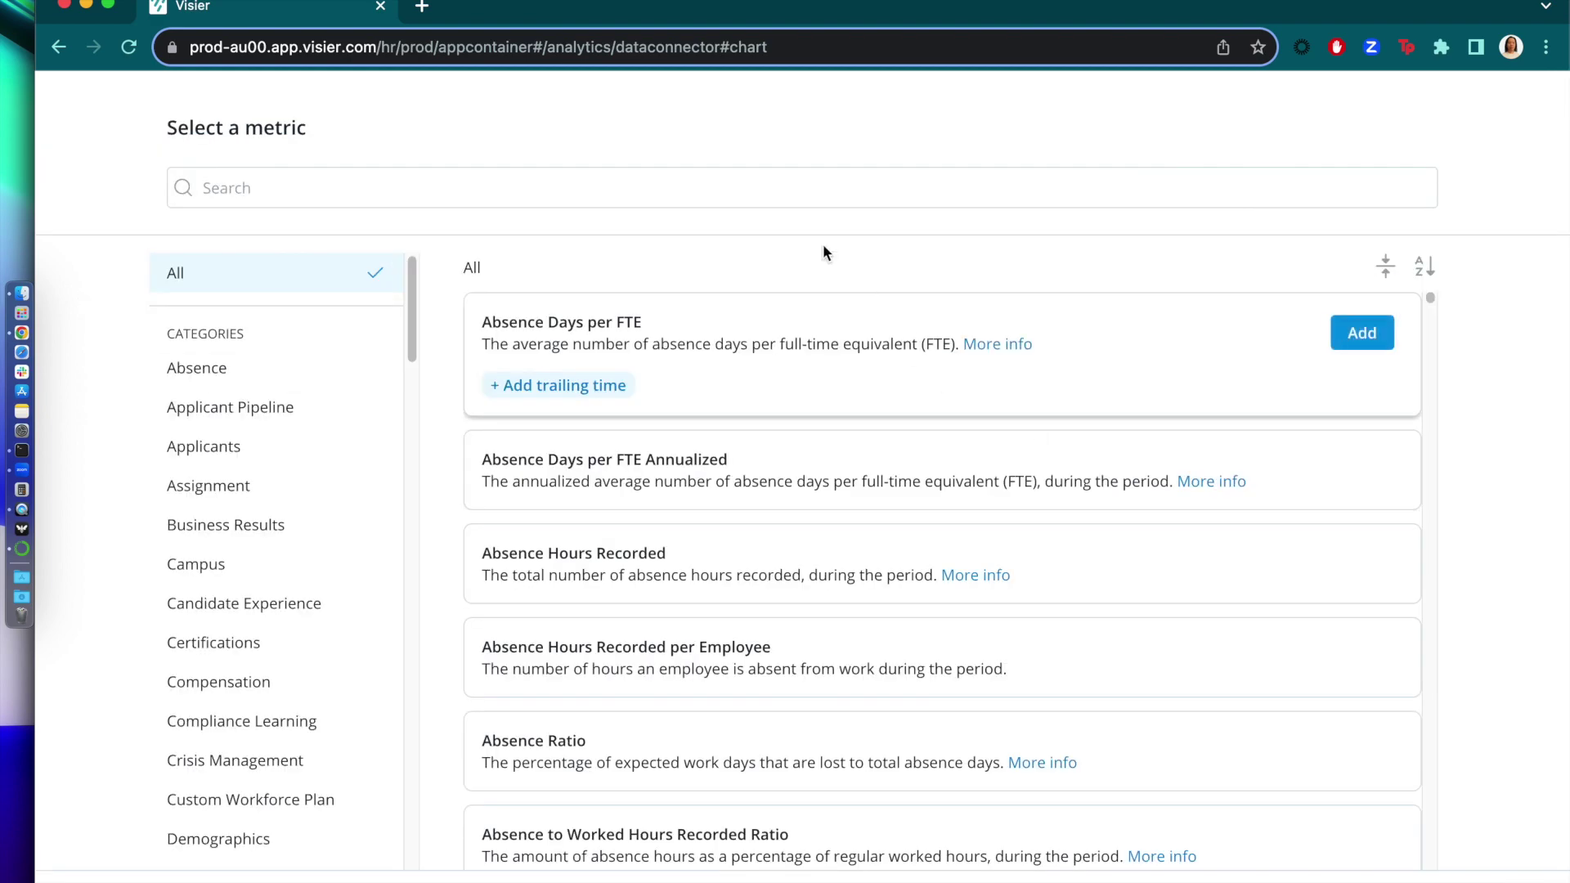
click(738, 195)
text(resign)
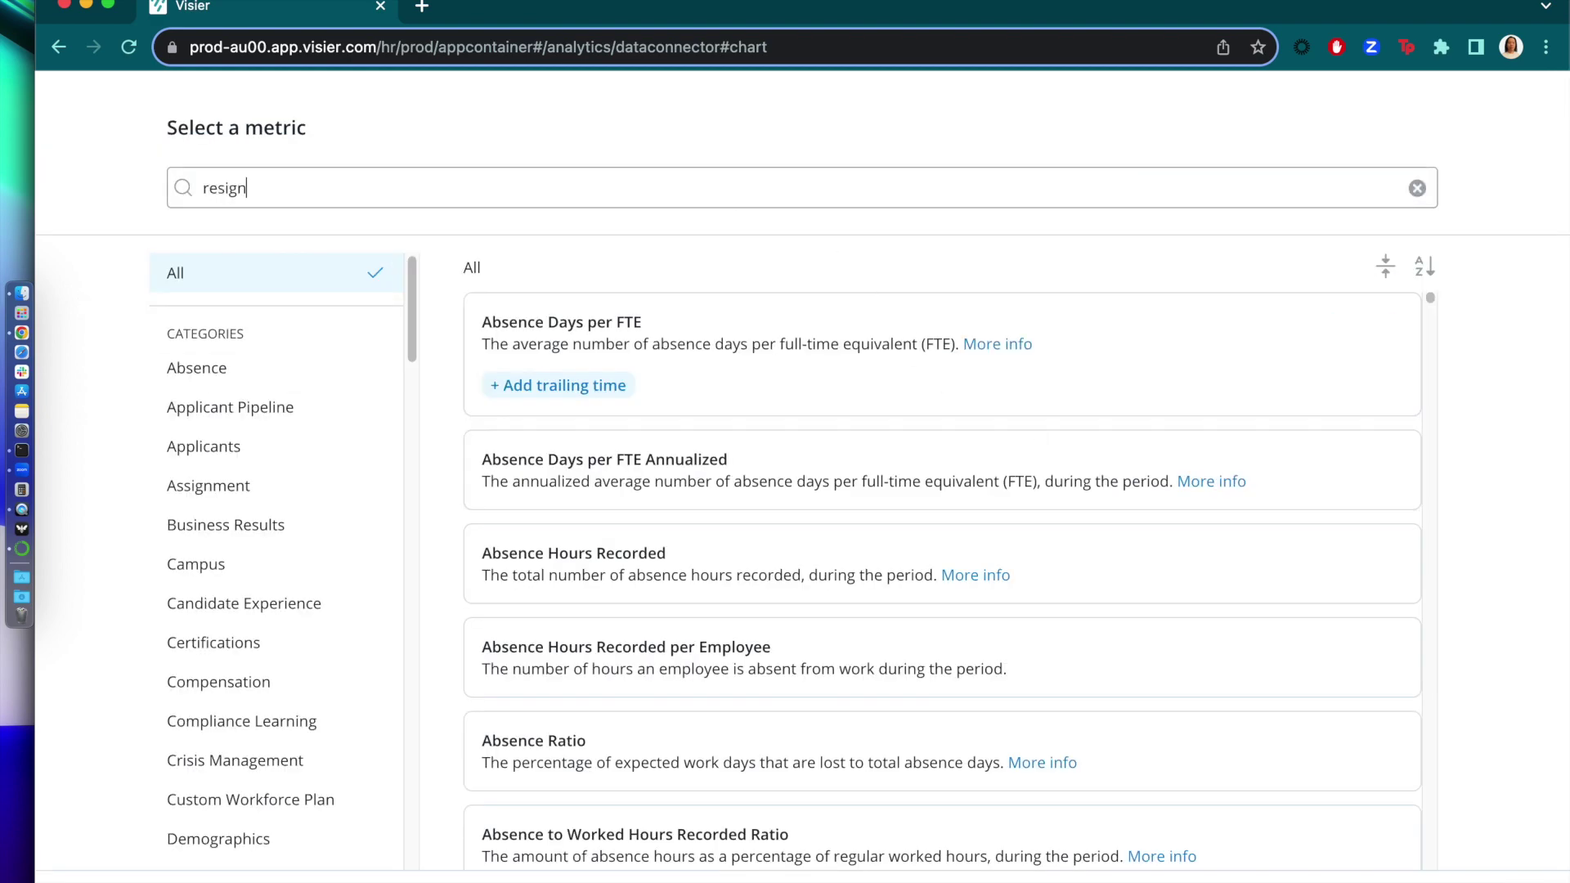
text(ation rate)
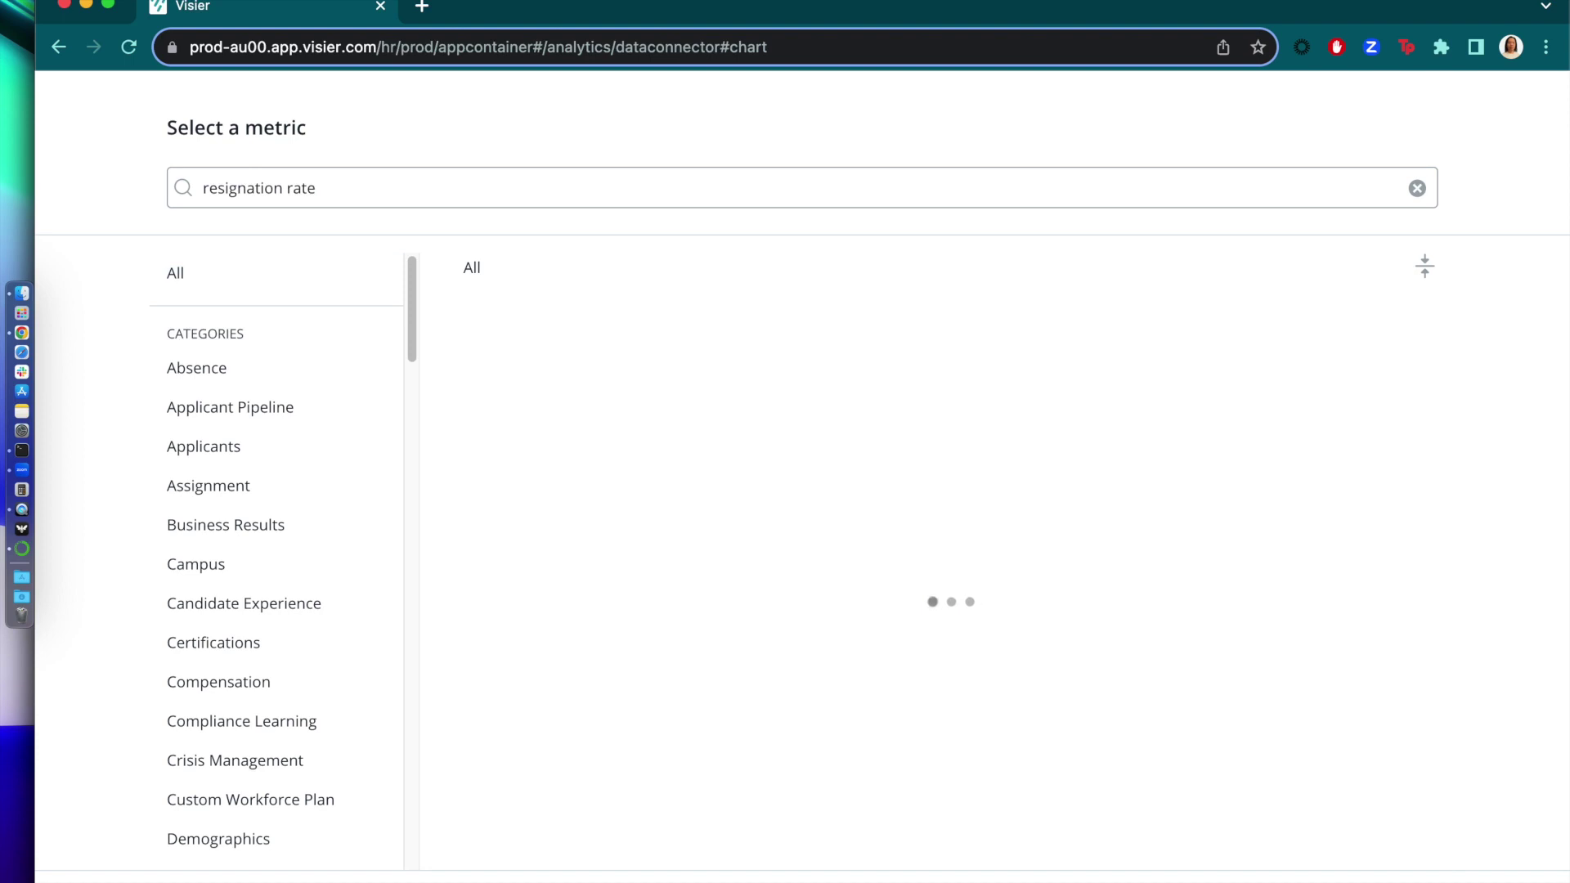
mouse_move(1287, 347)
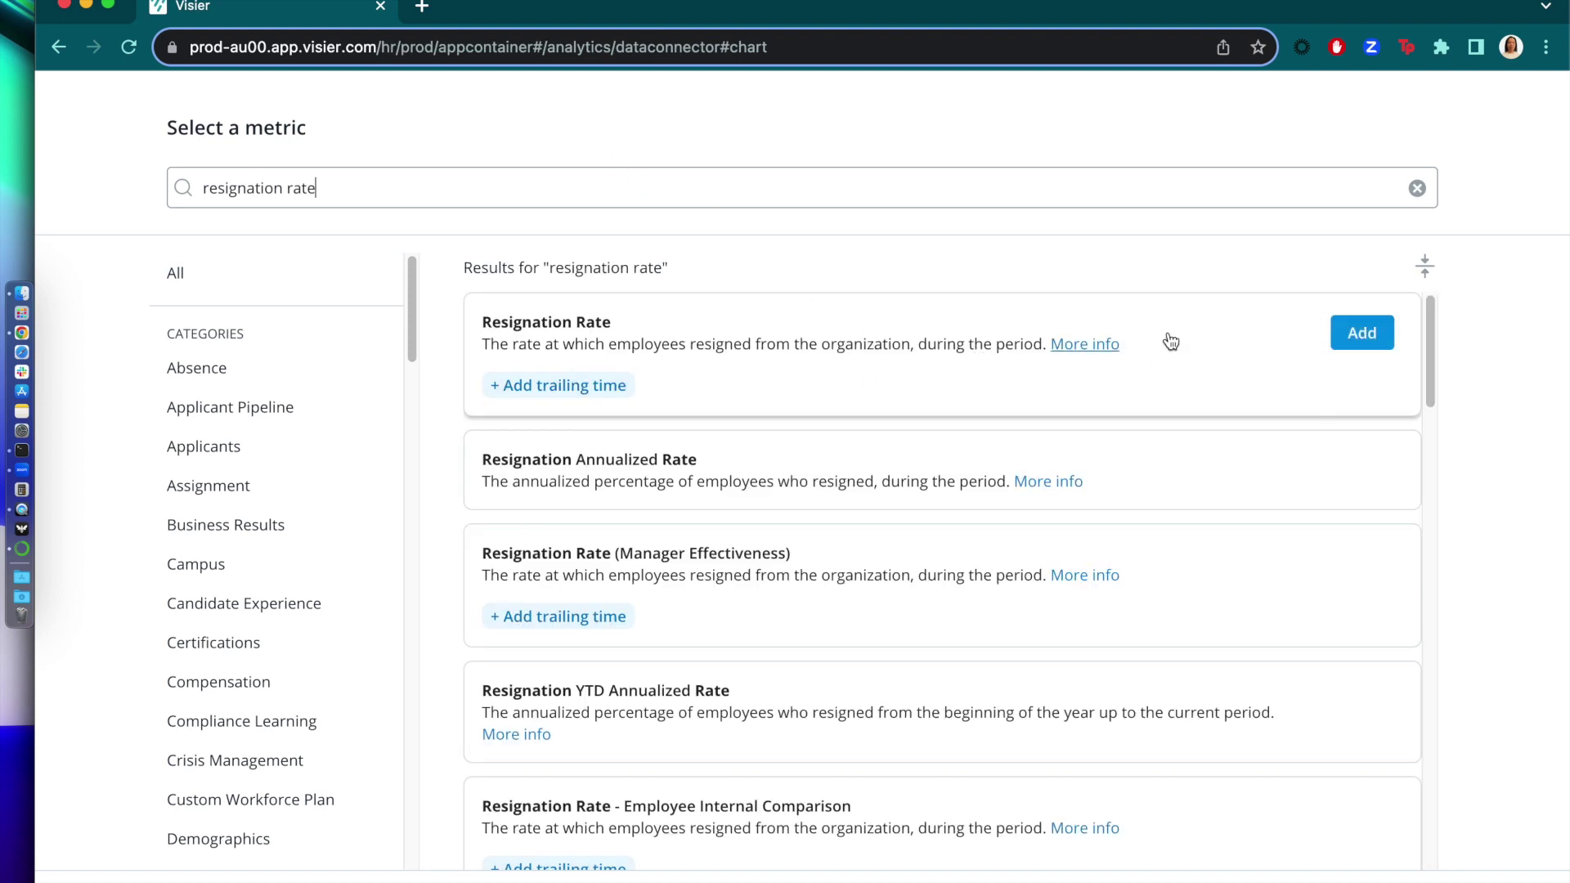
click(1351, 345)
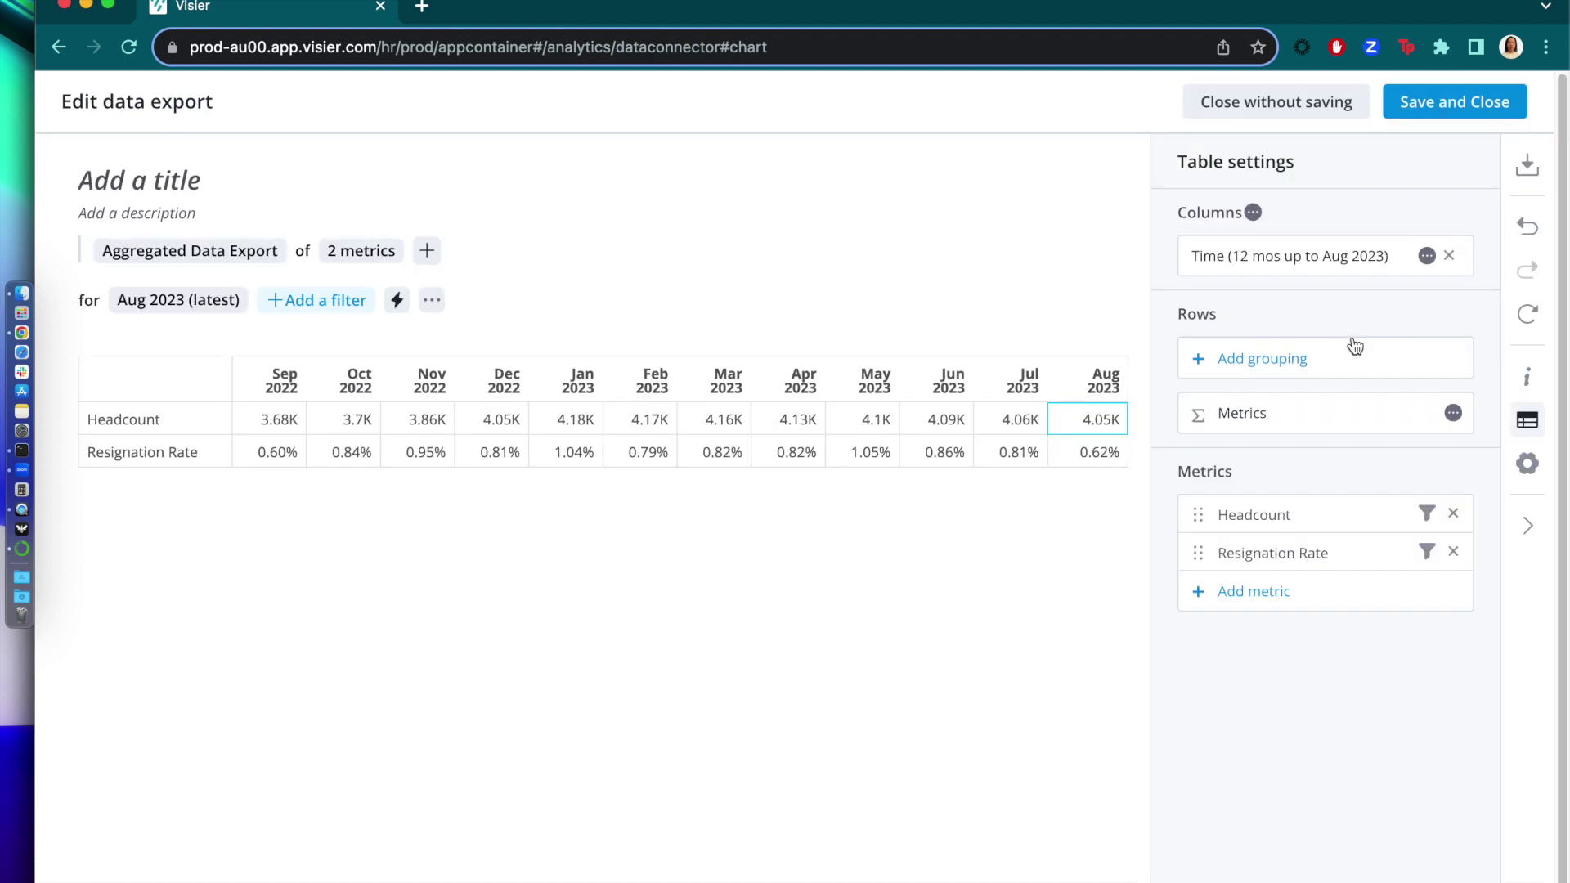
- Add the Employee Ratio for Women and Compa Ratio metrics to the export
click(1284, 586)
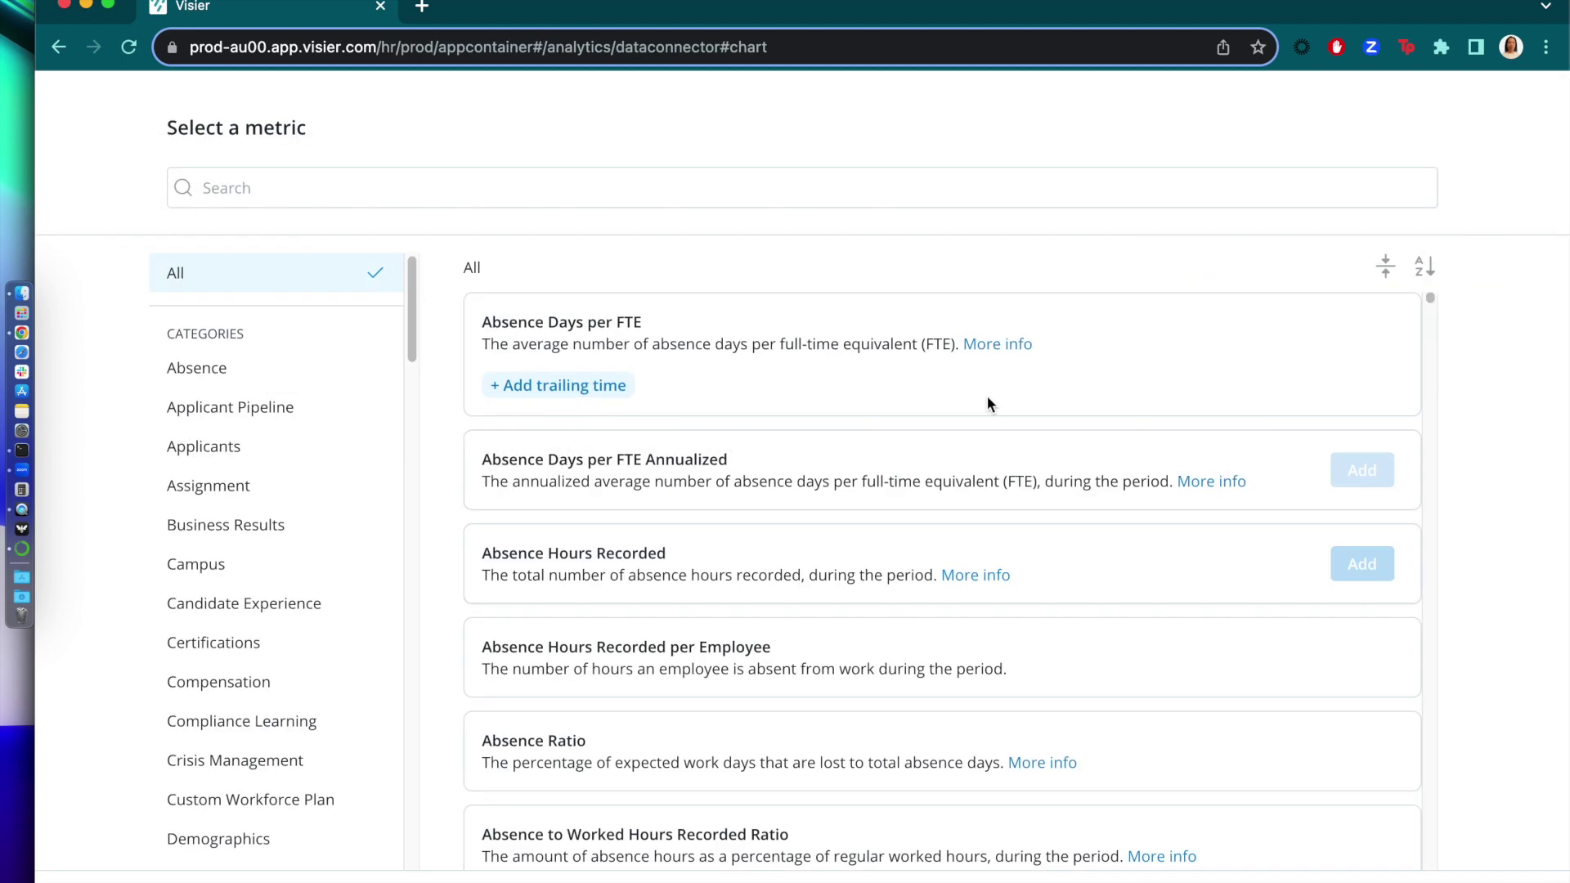
click(620, 185)
text(ratio for women)
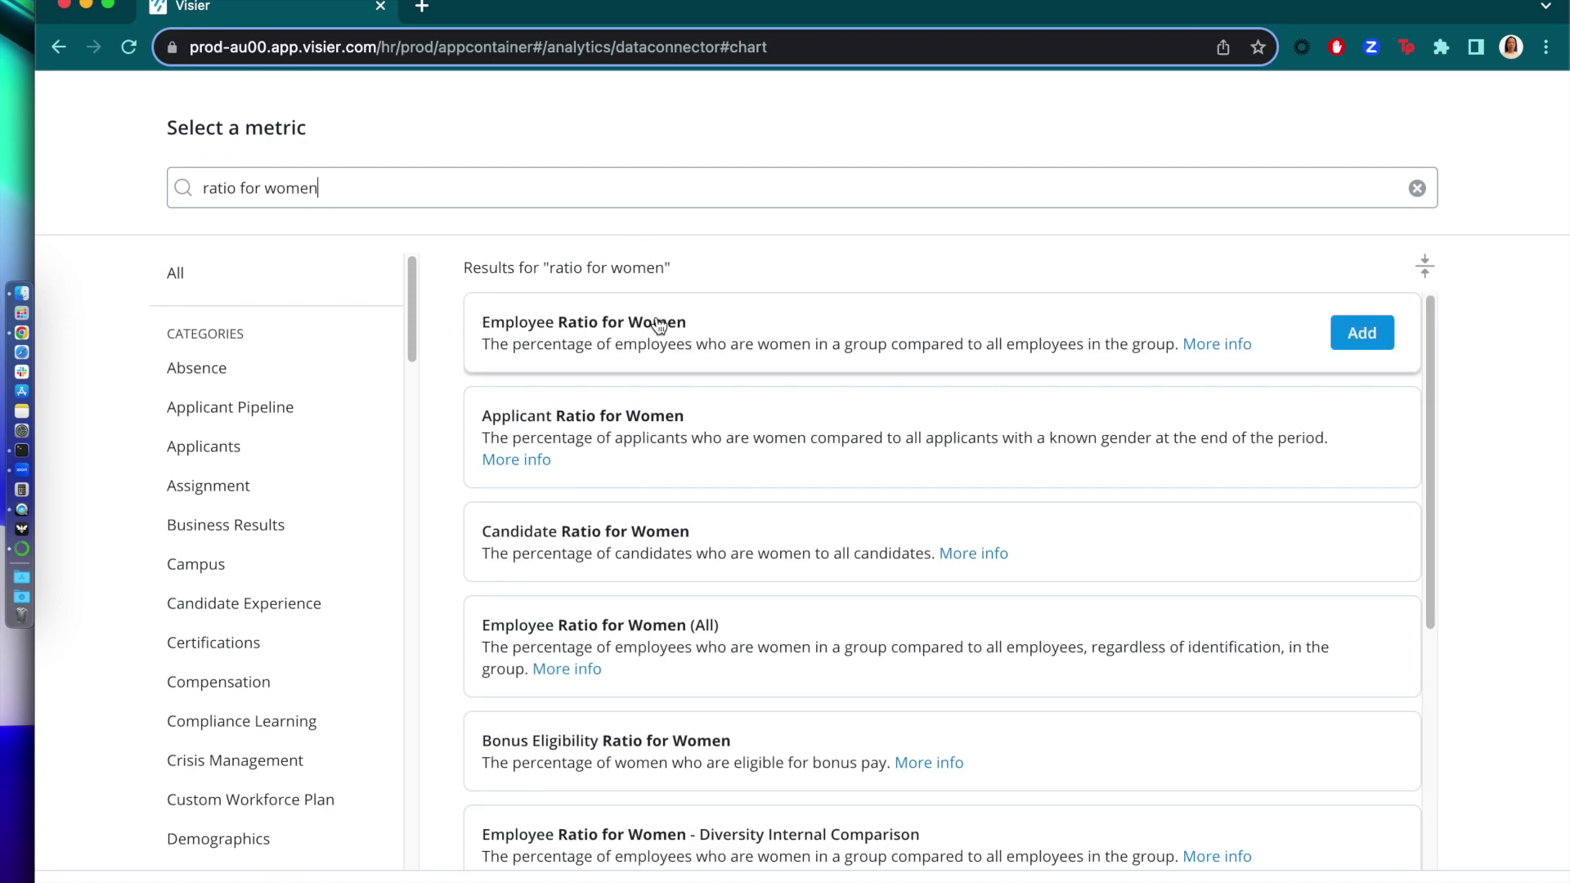
click(658, 325)
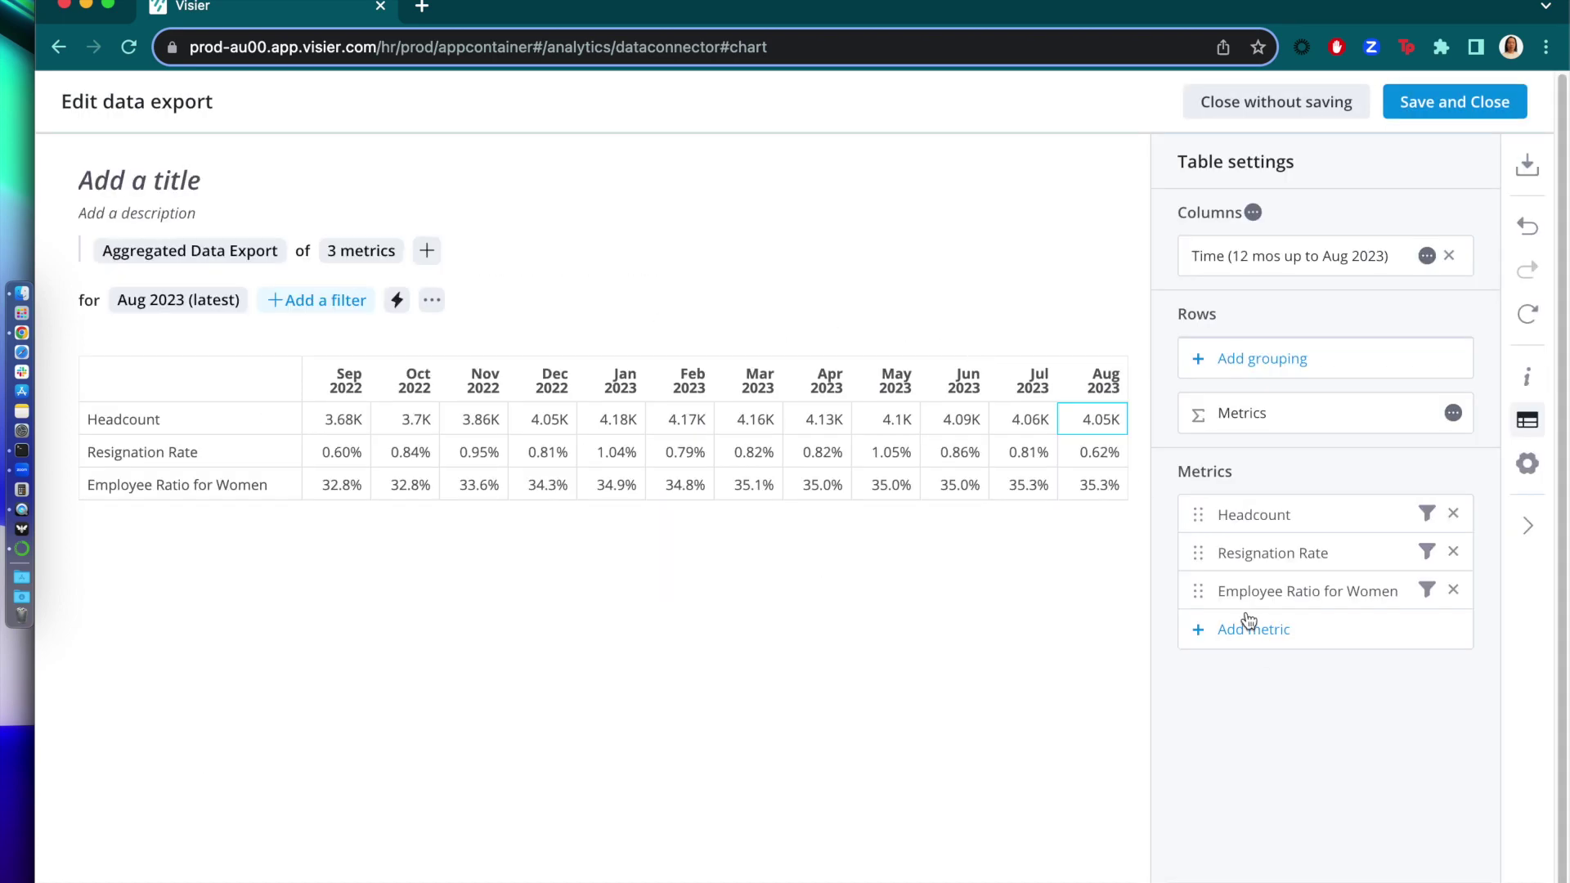
click(1249, 627)
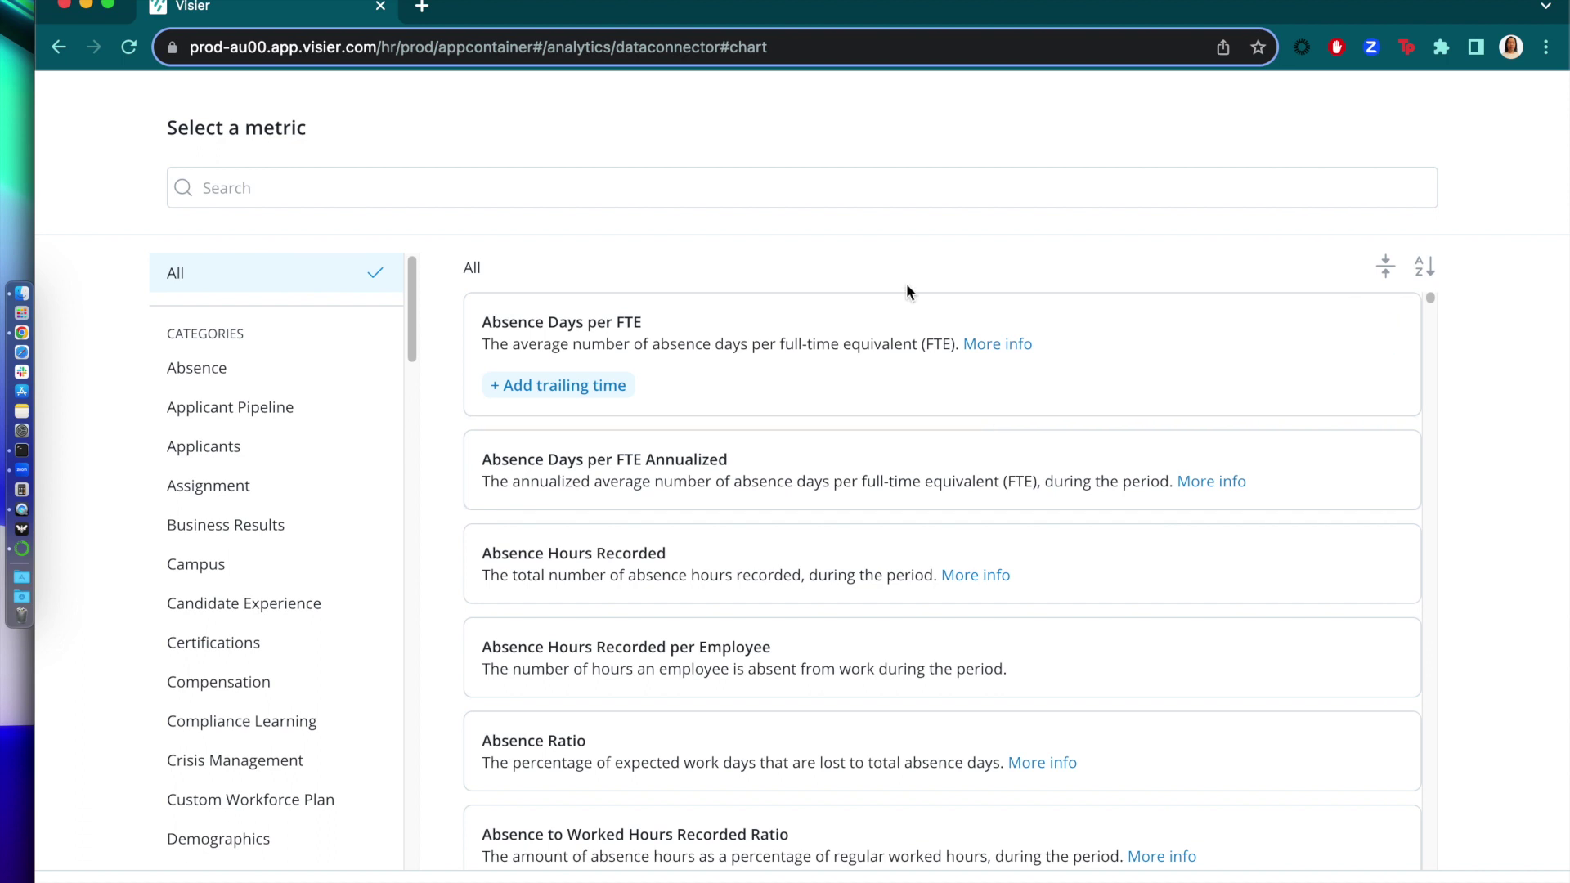
text(compa ratio)
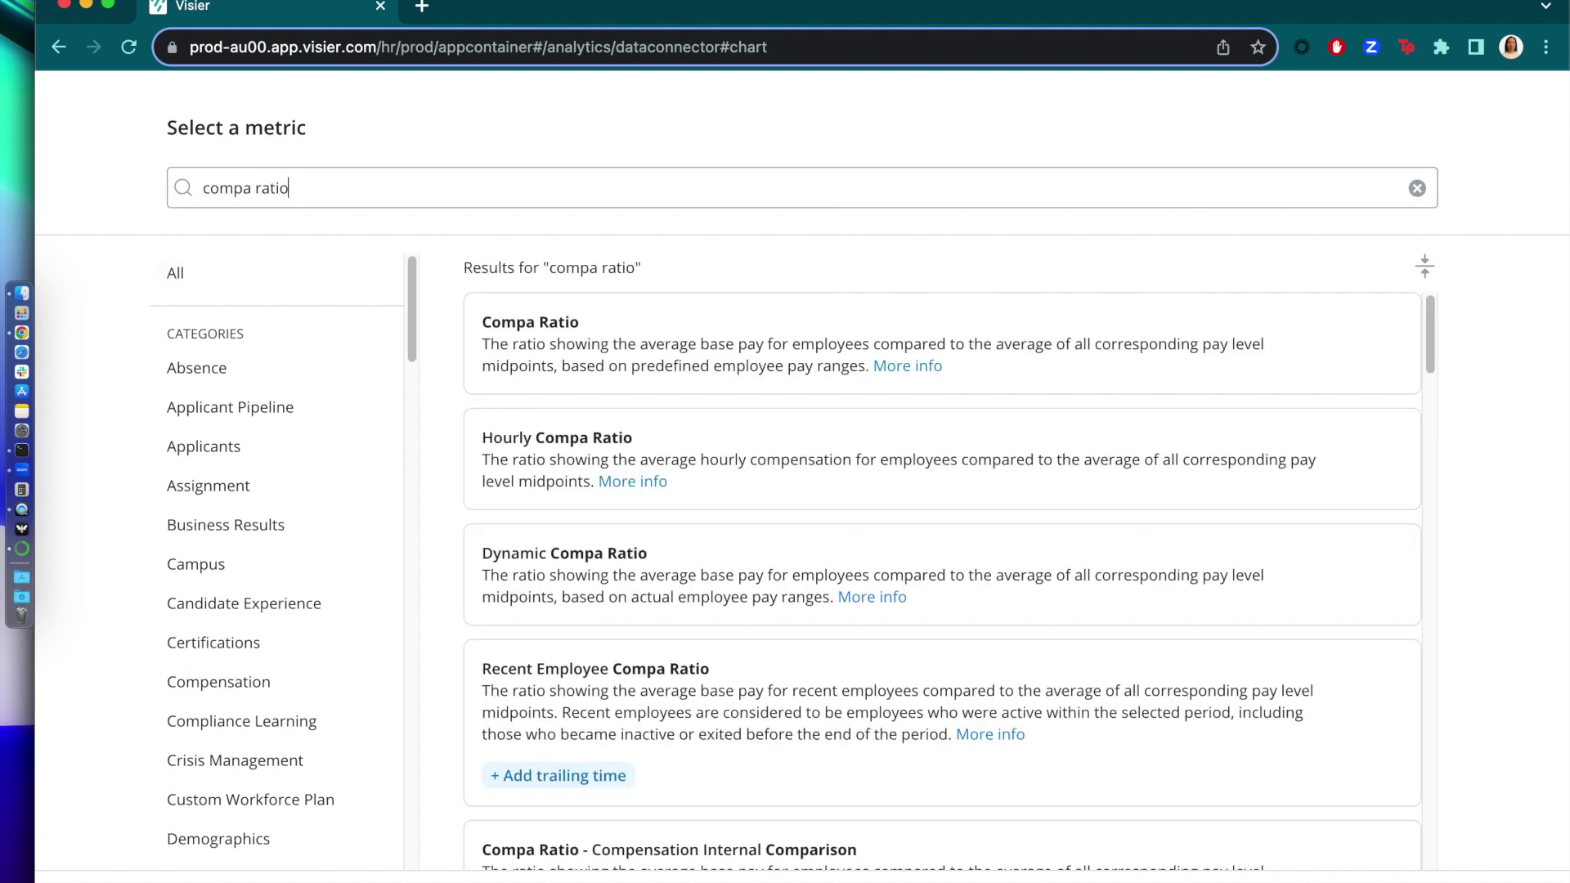
mouse_move(1303, 348)
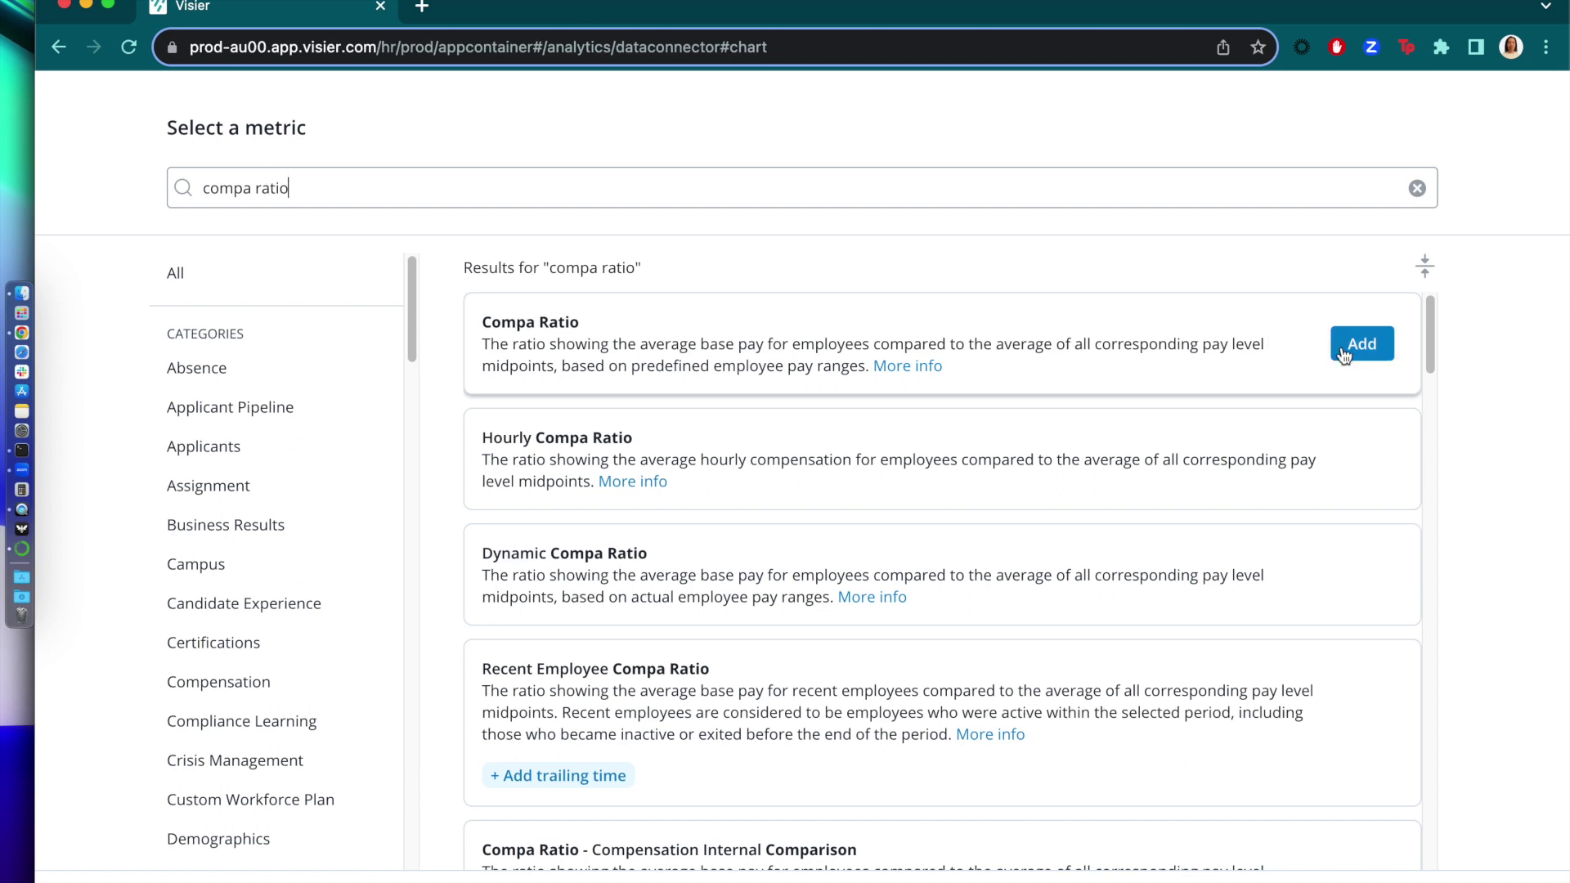
click(1341, 347)
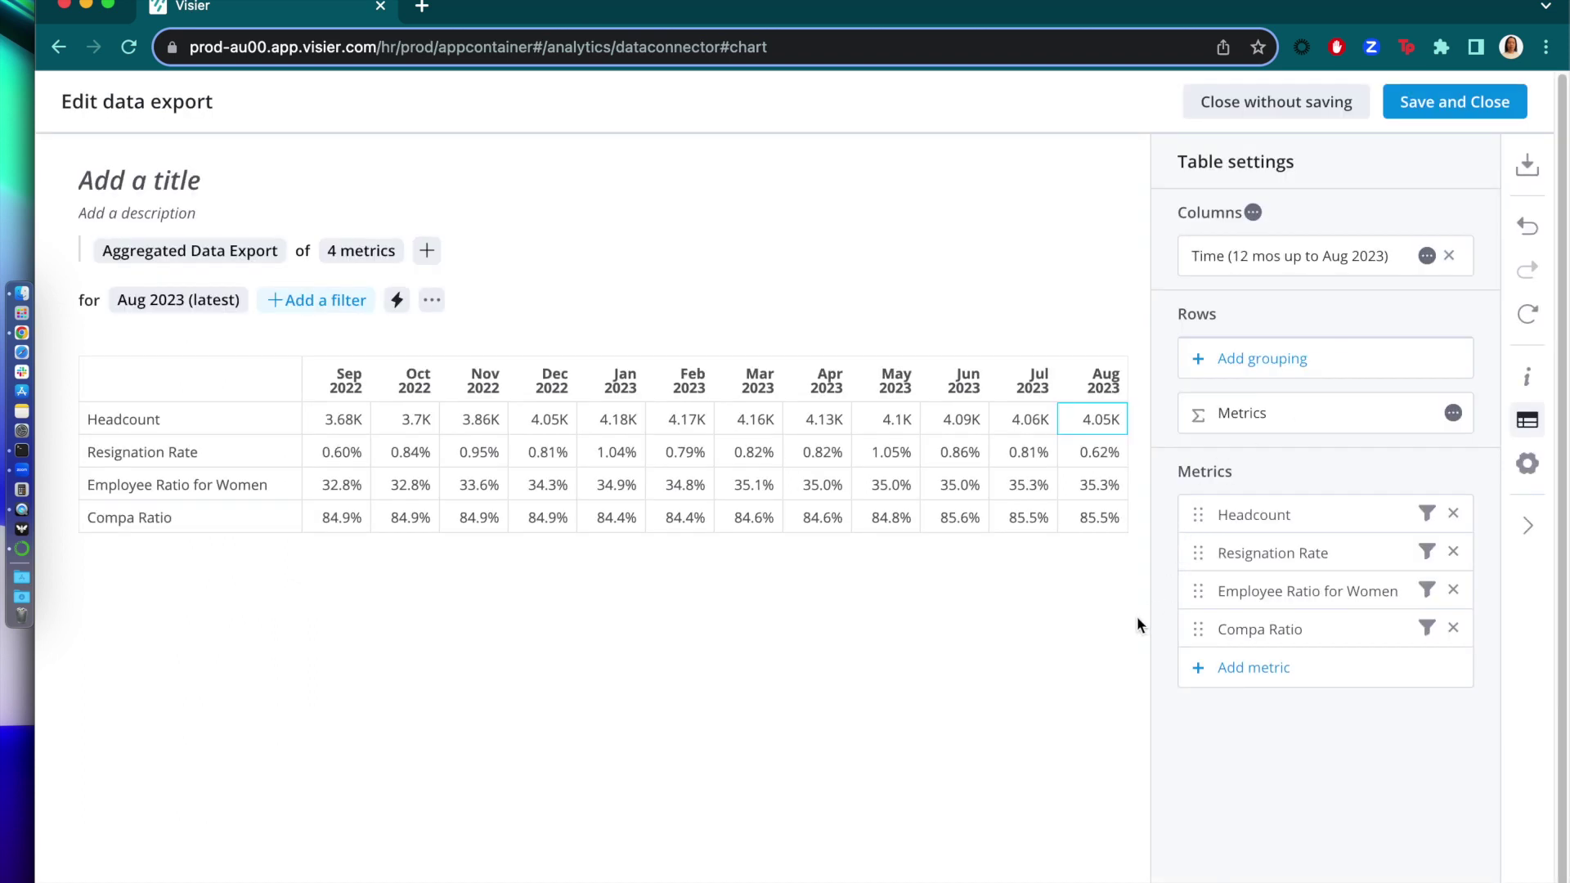
- Group the export's rows by Organization Hierarchy
click(1291, 376)
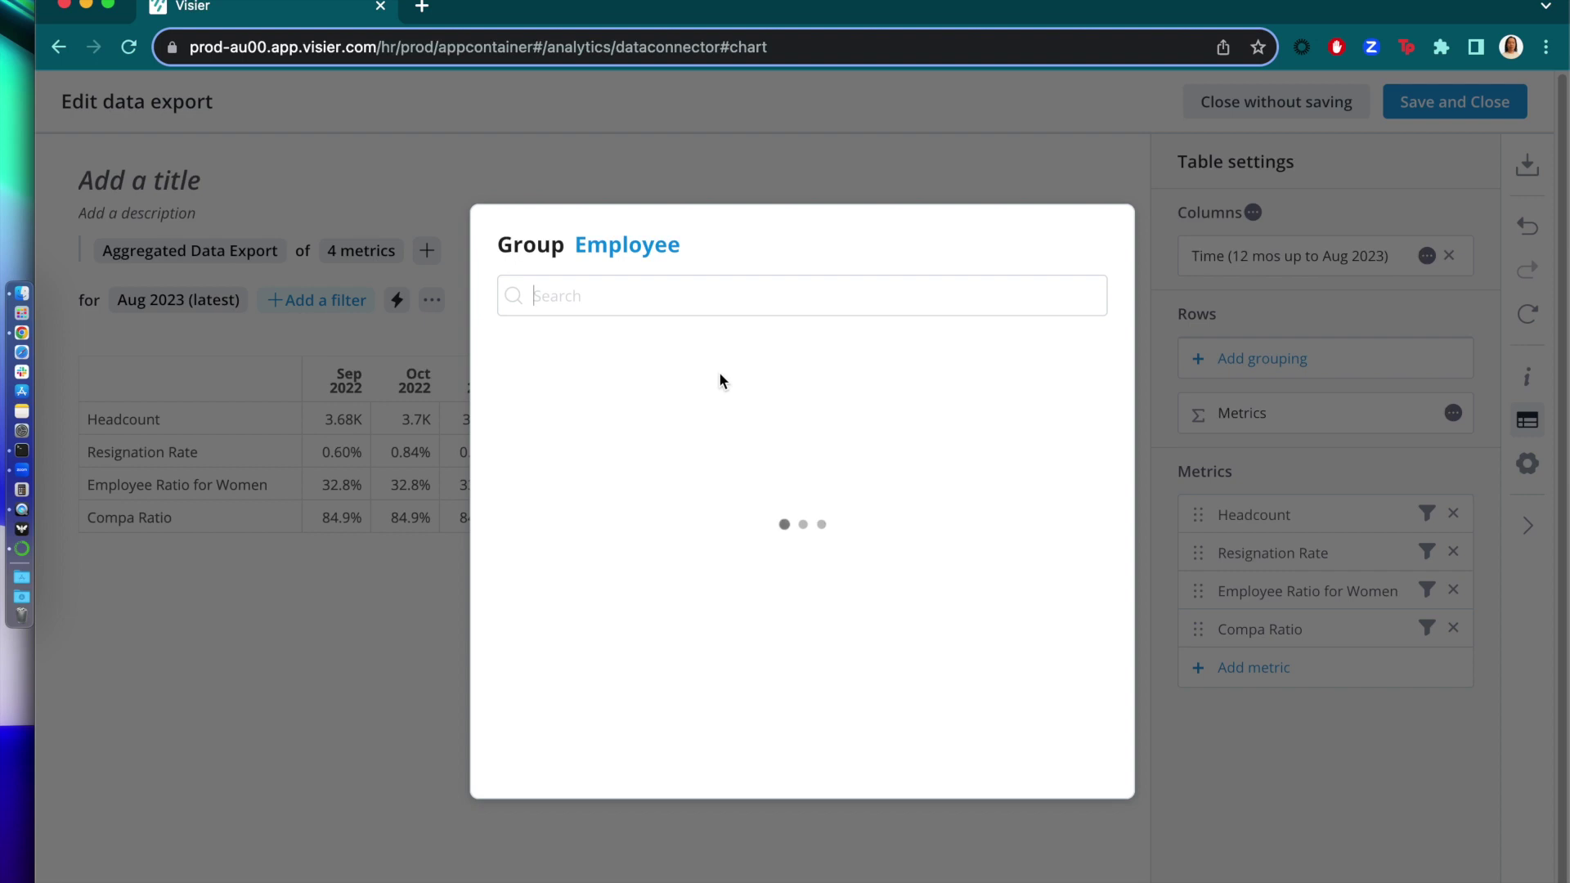
text(organization)
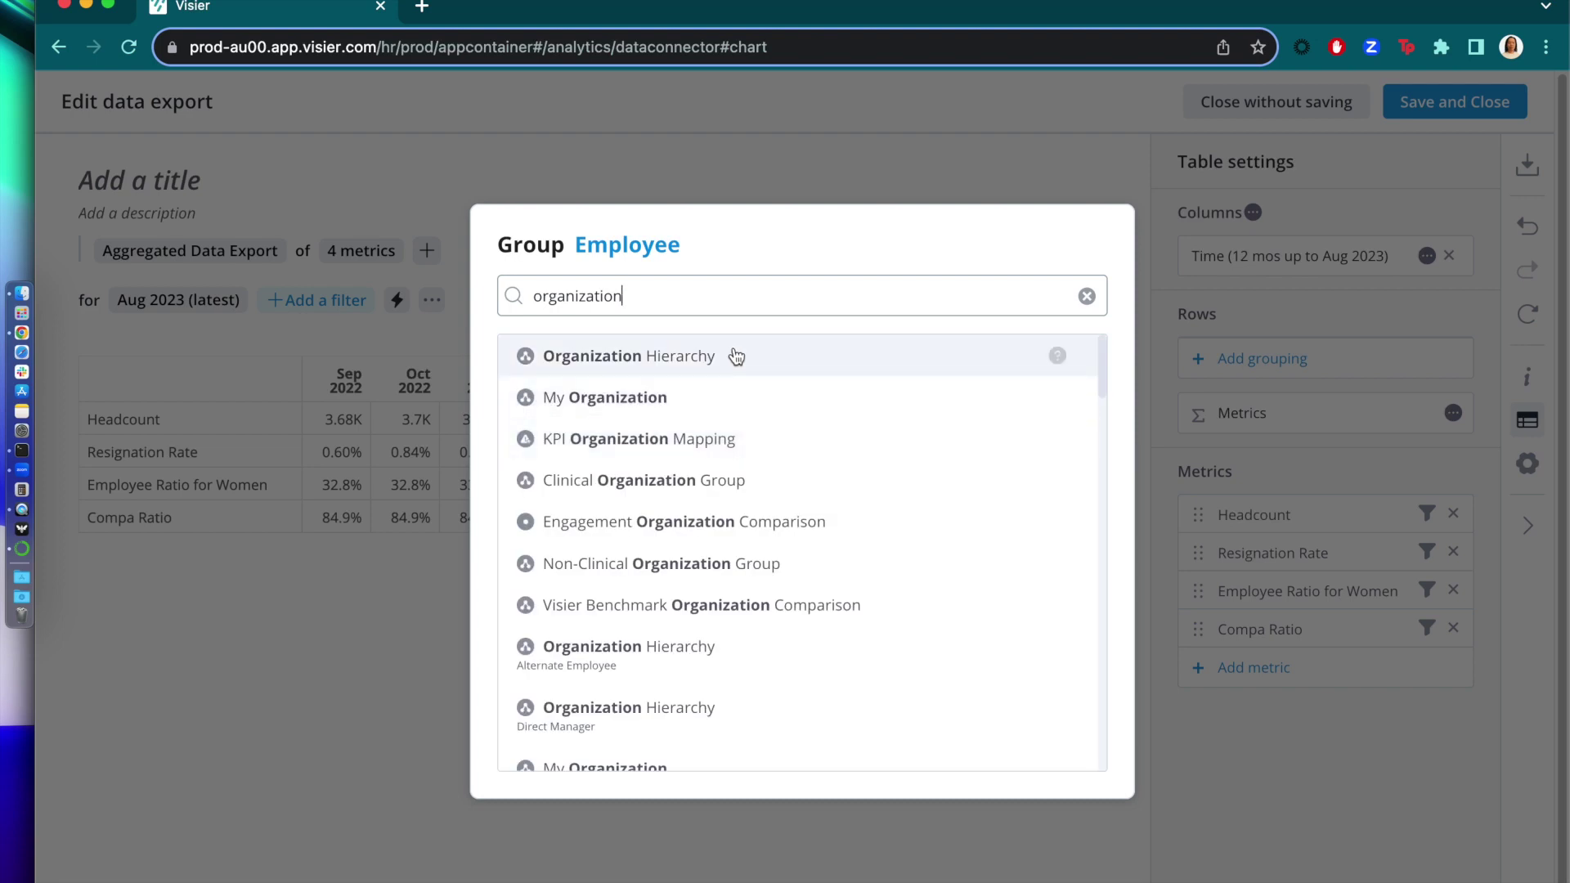
click(736, 356)
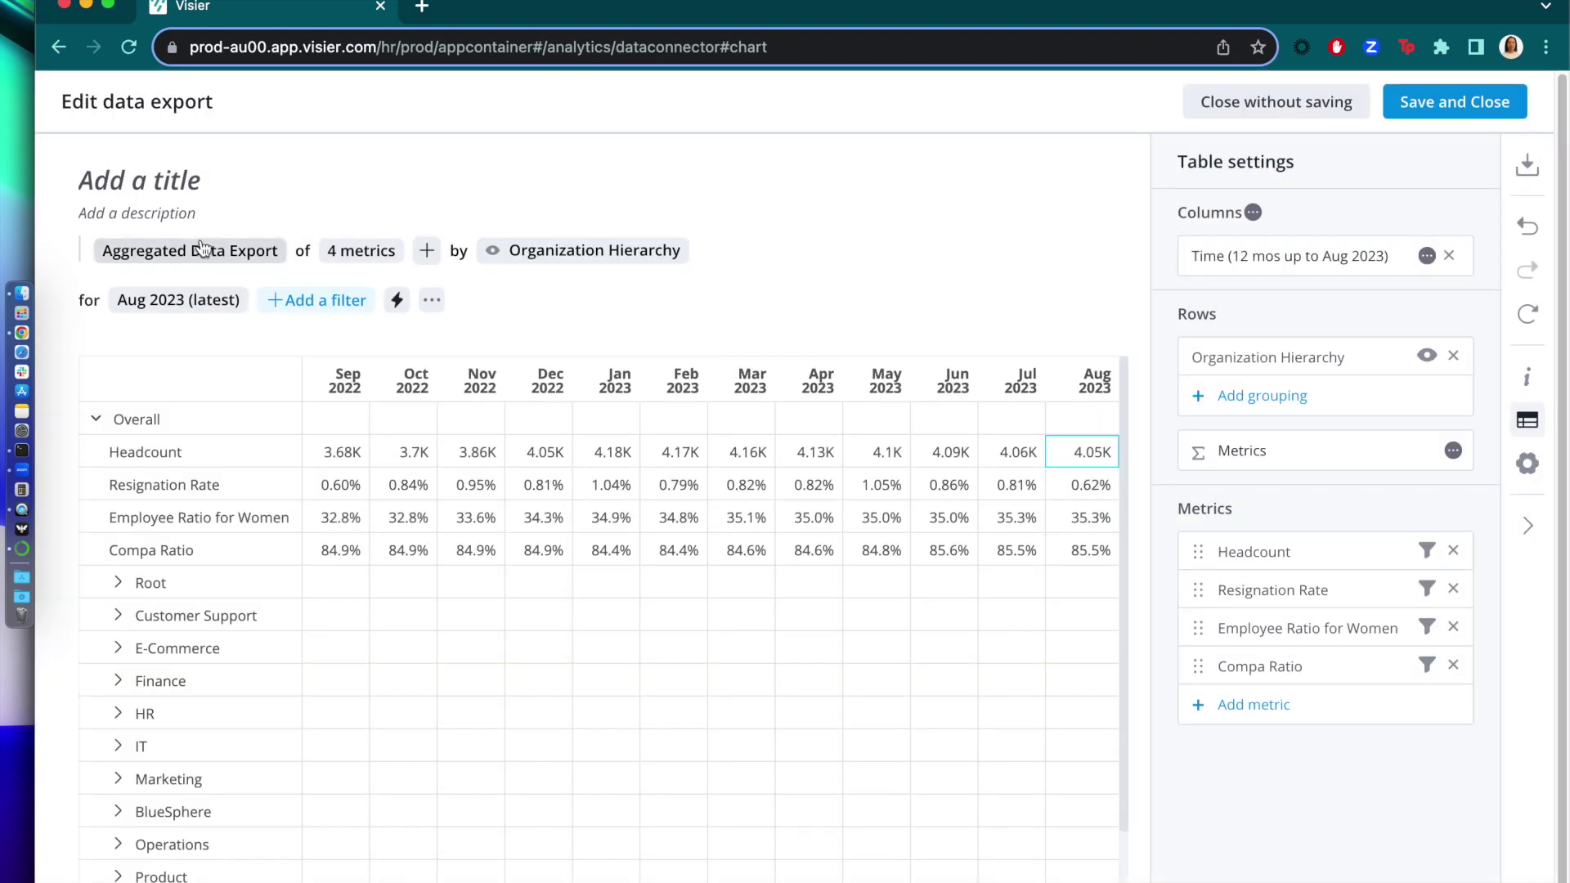
- Title the export 'Aggregated Export' and save it
click(159, 181)
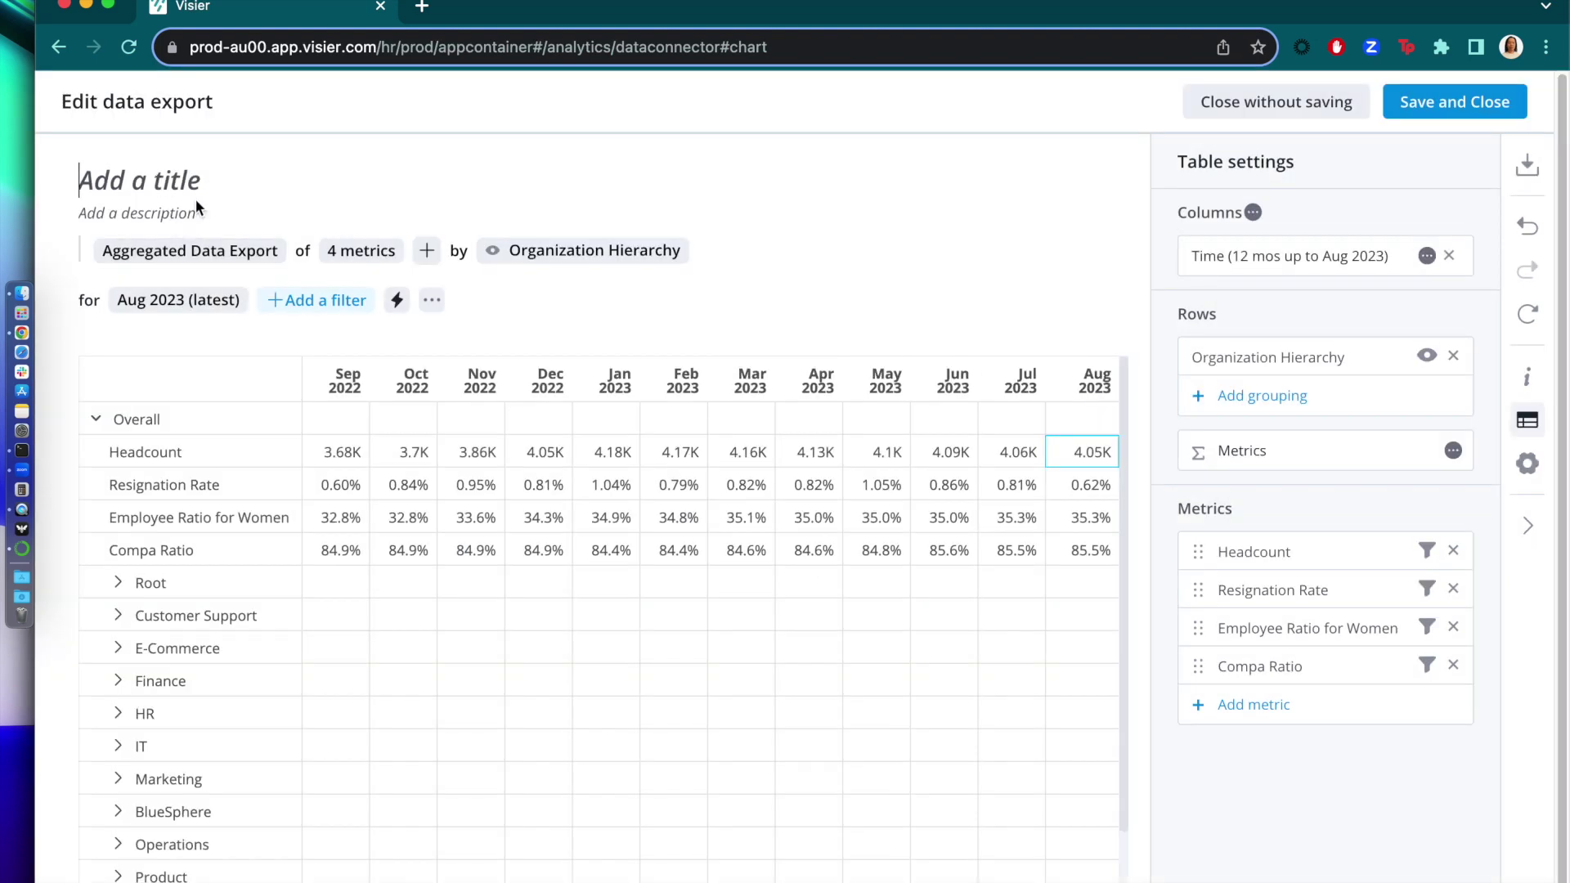
text(Aggregated Export)
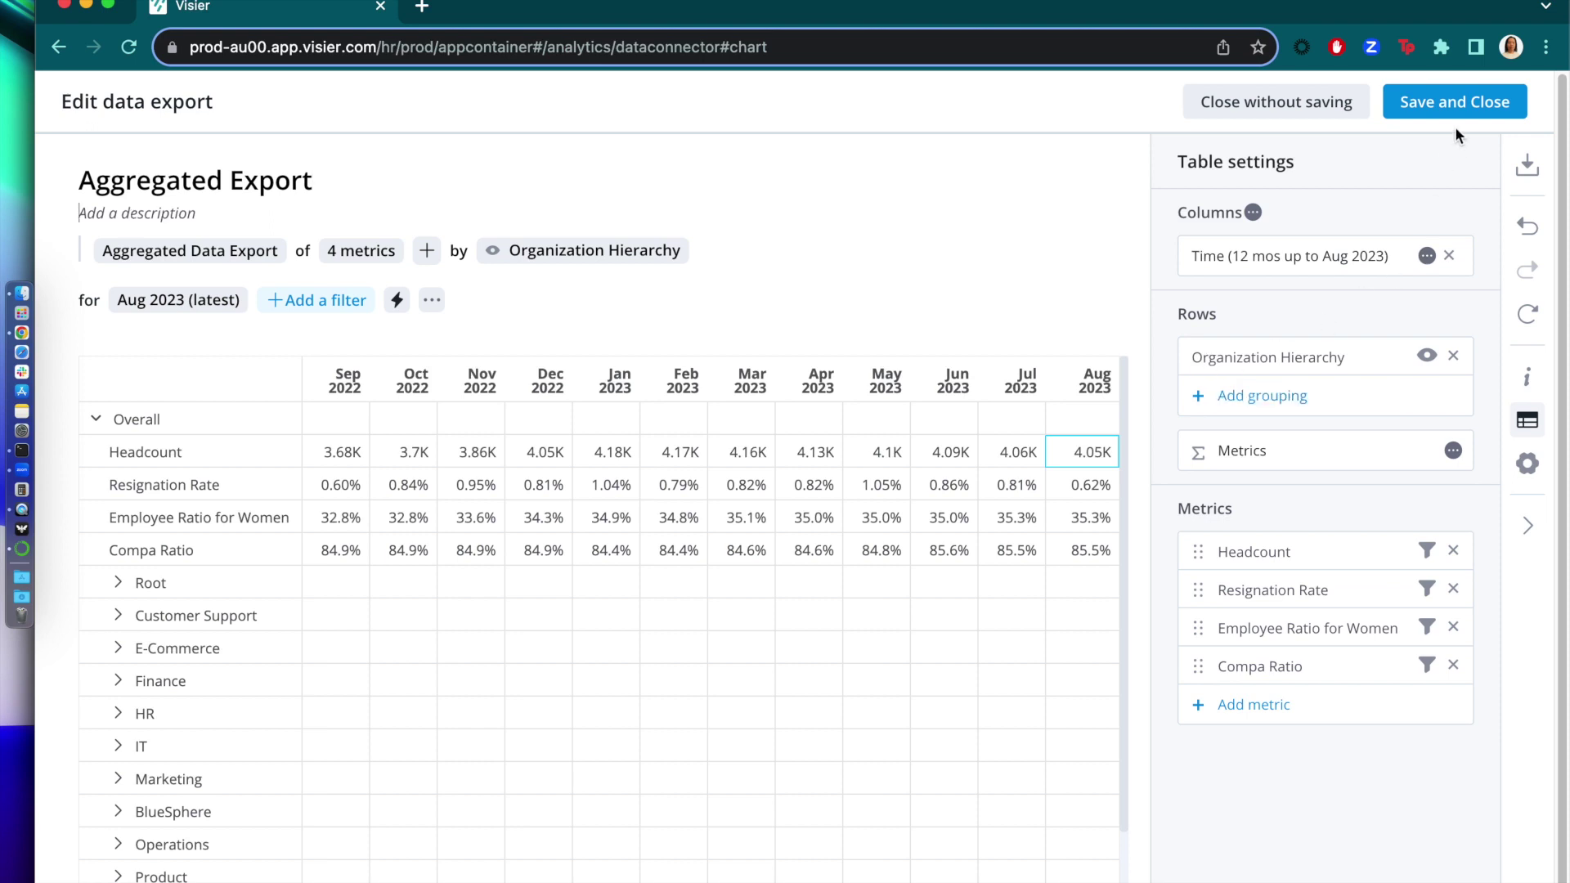
click(1455, 102)
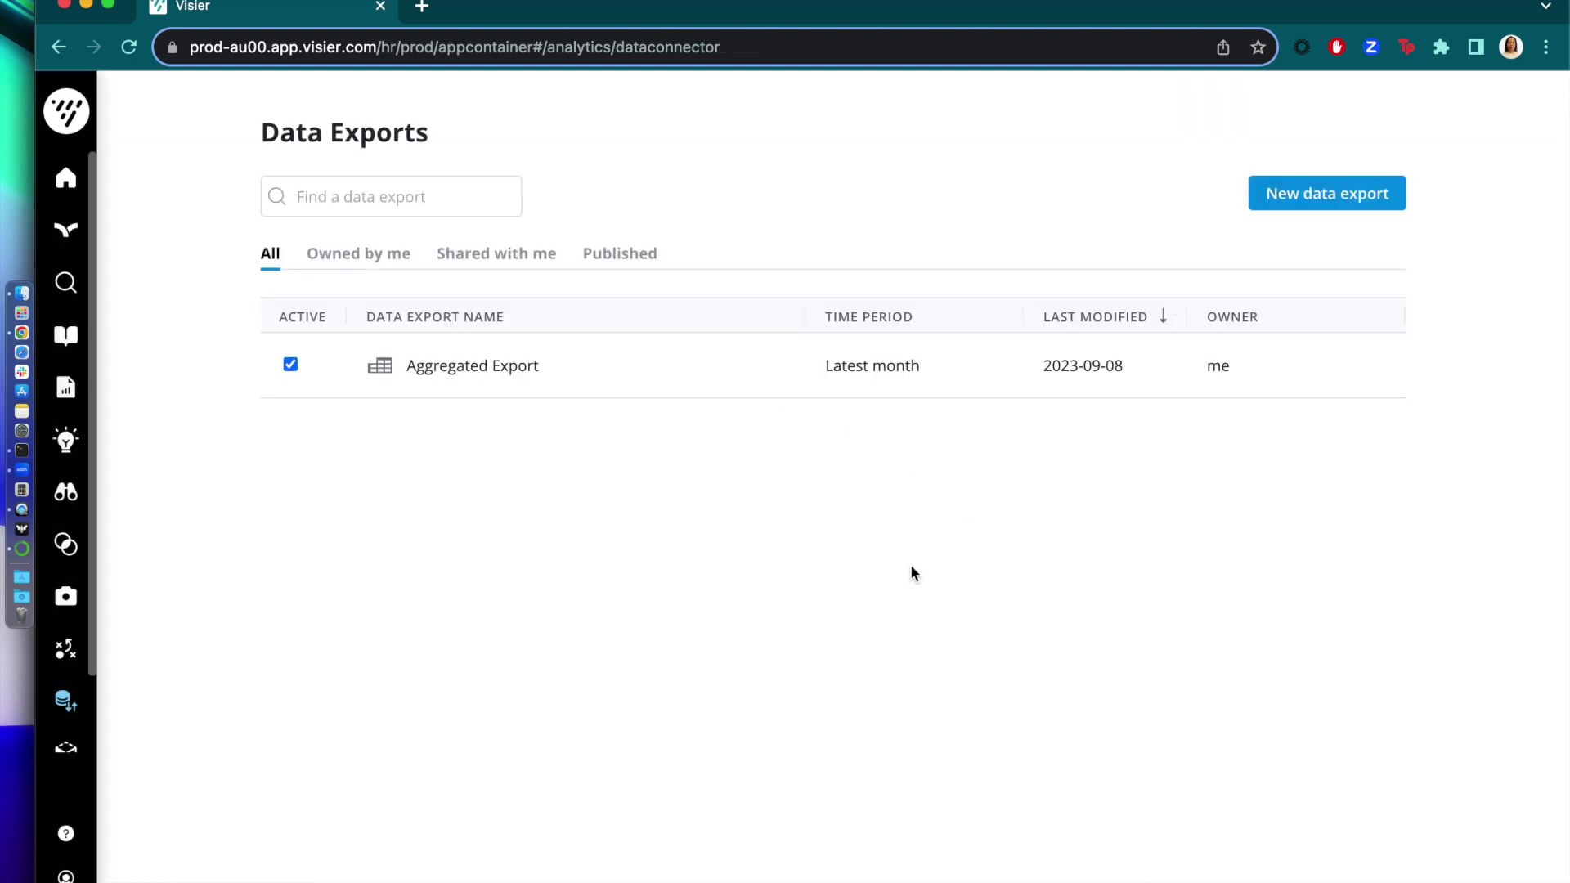
- Start a new Detailed Data Export of Employee and show its attribute set choices
click(1323, 196)
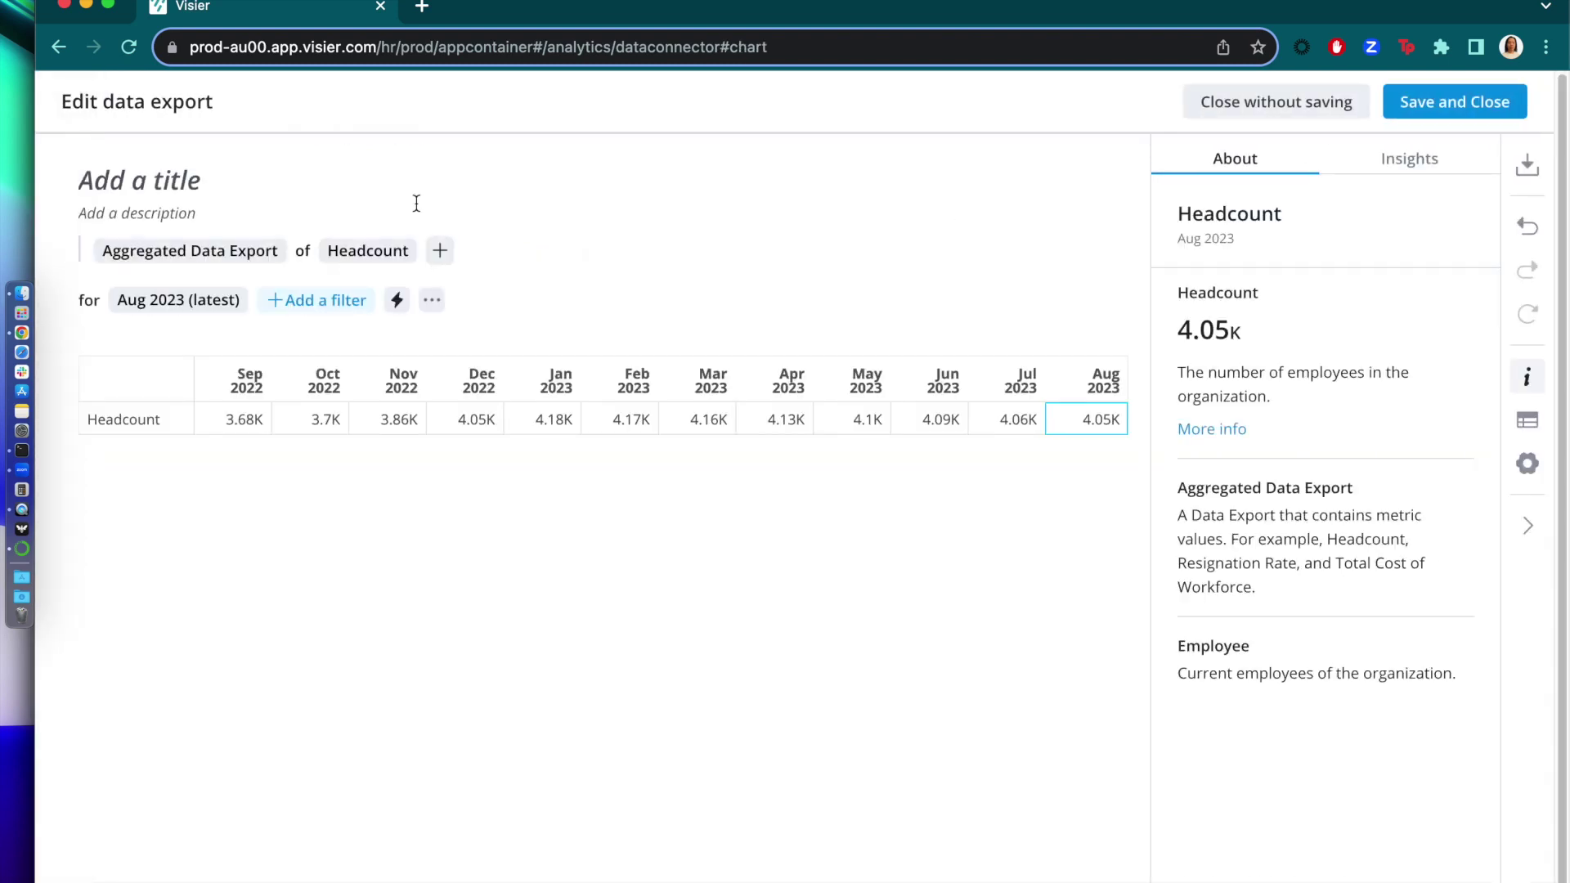
click(226, 247)
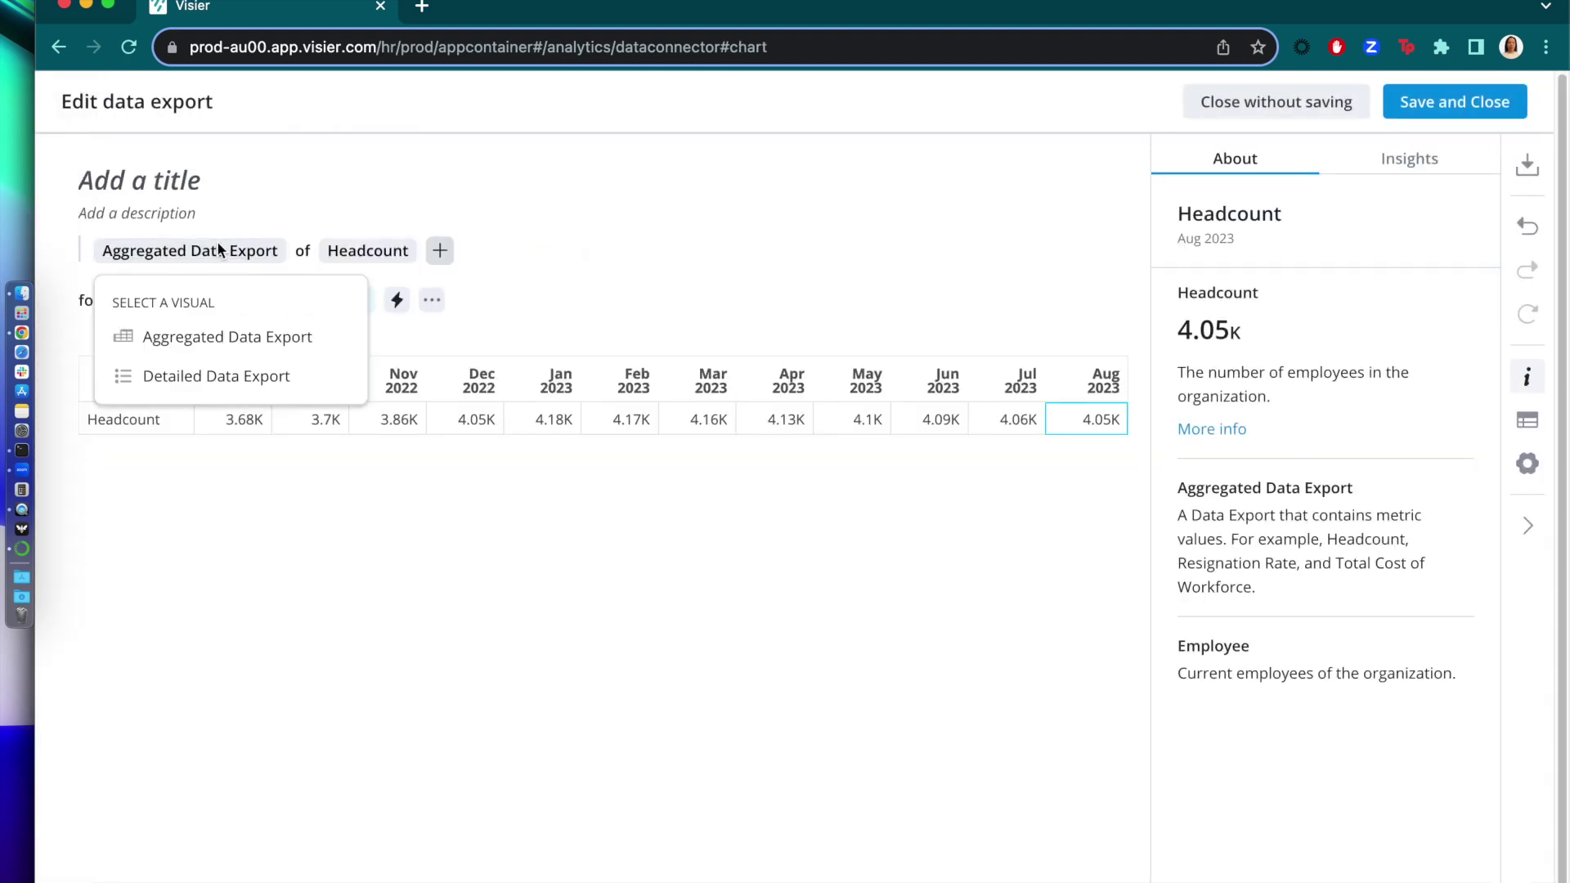
click(209, 370)
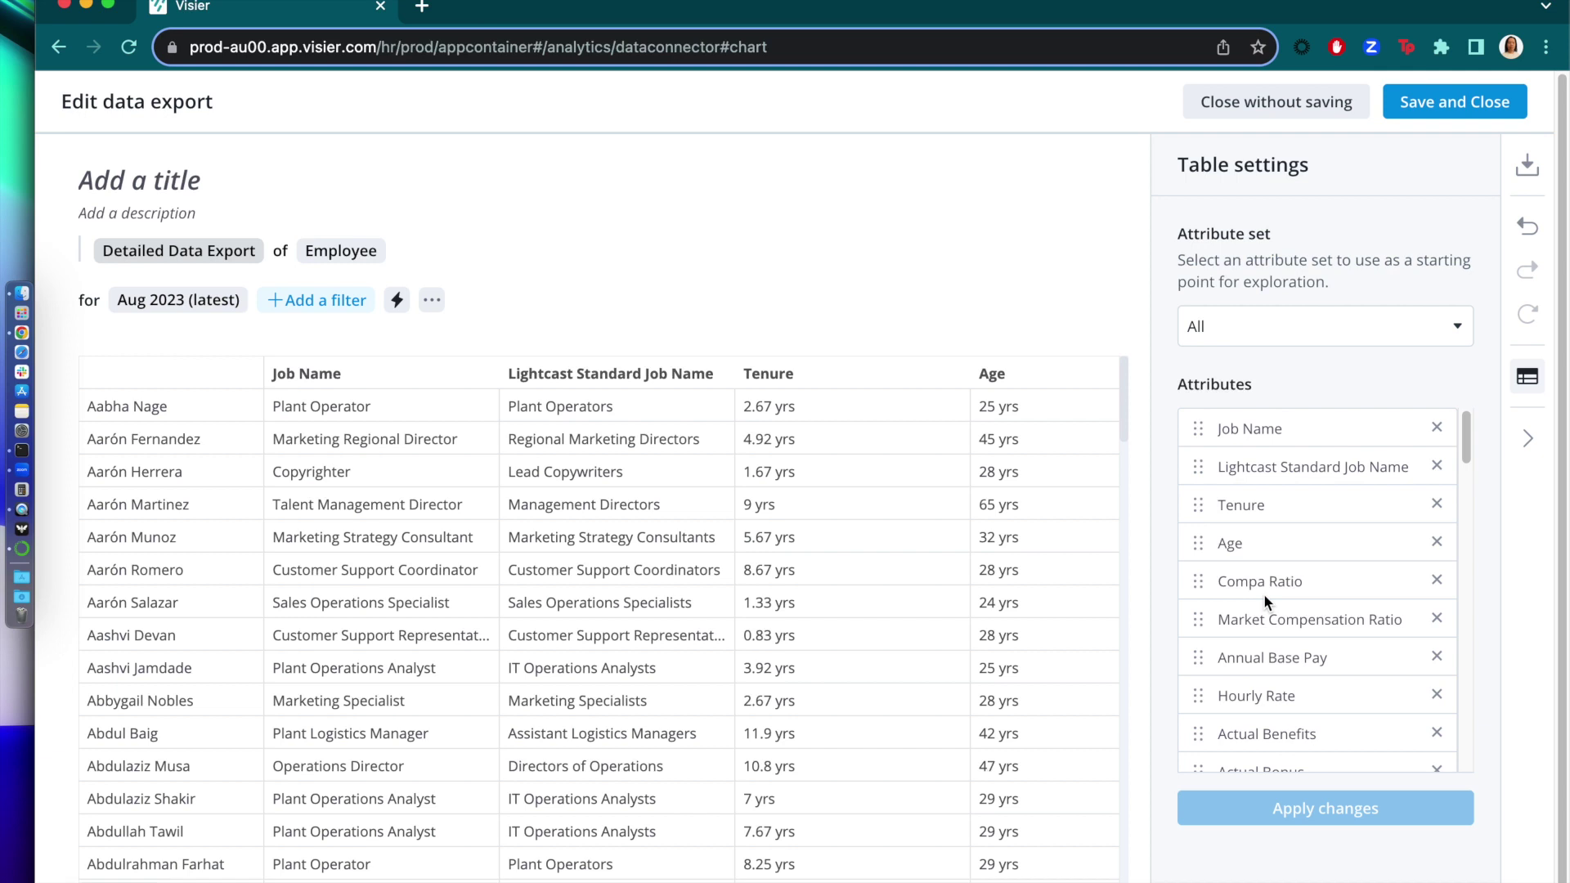
click(1310, 333)
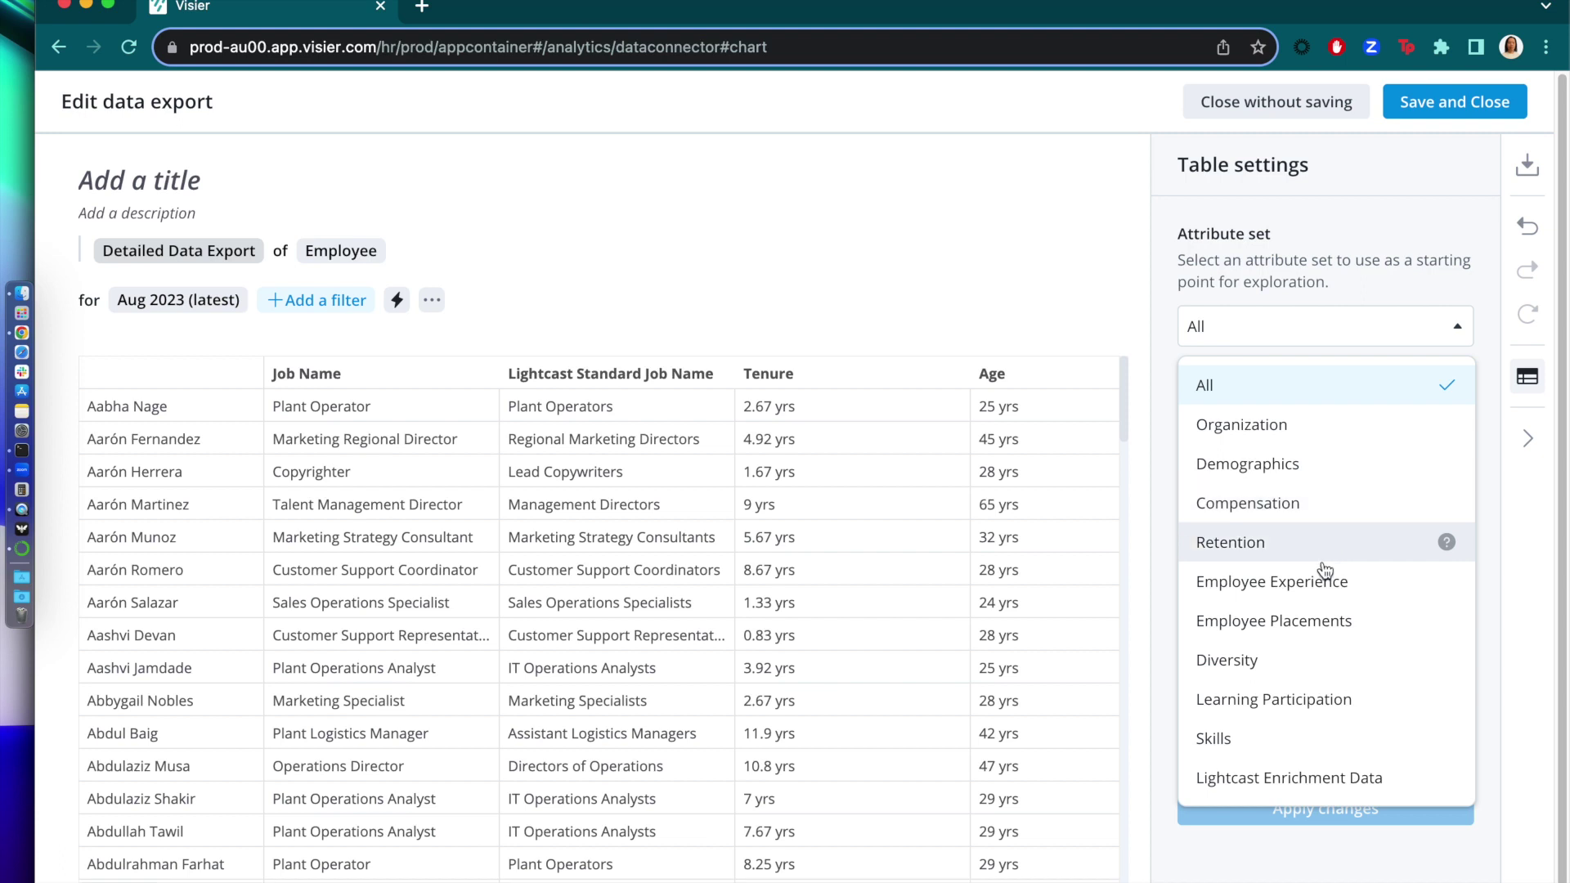
- Use the Diversity attribute set, title the export 'Diversity Detail Export' and save it
click(1312, 667)
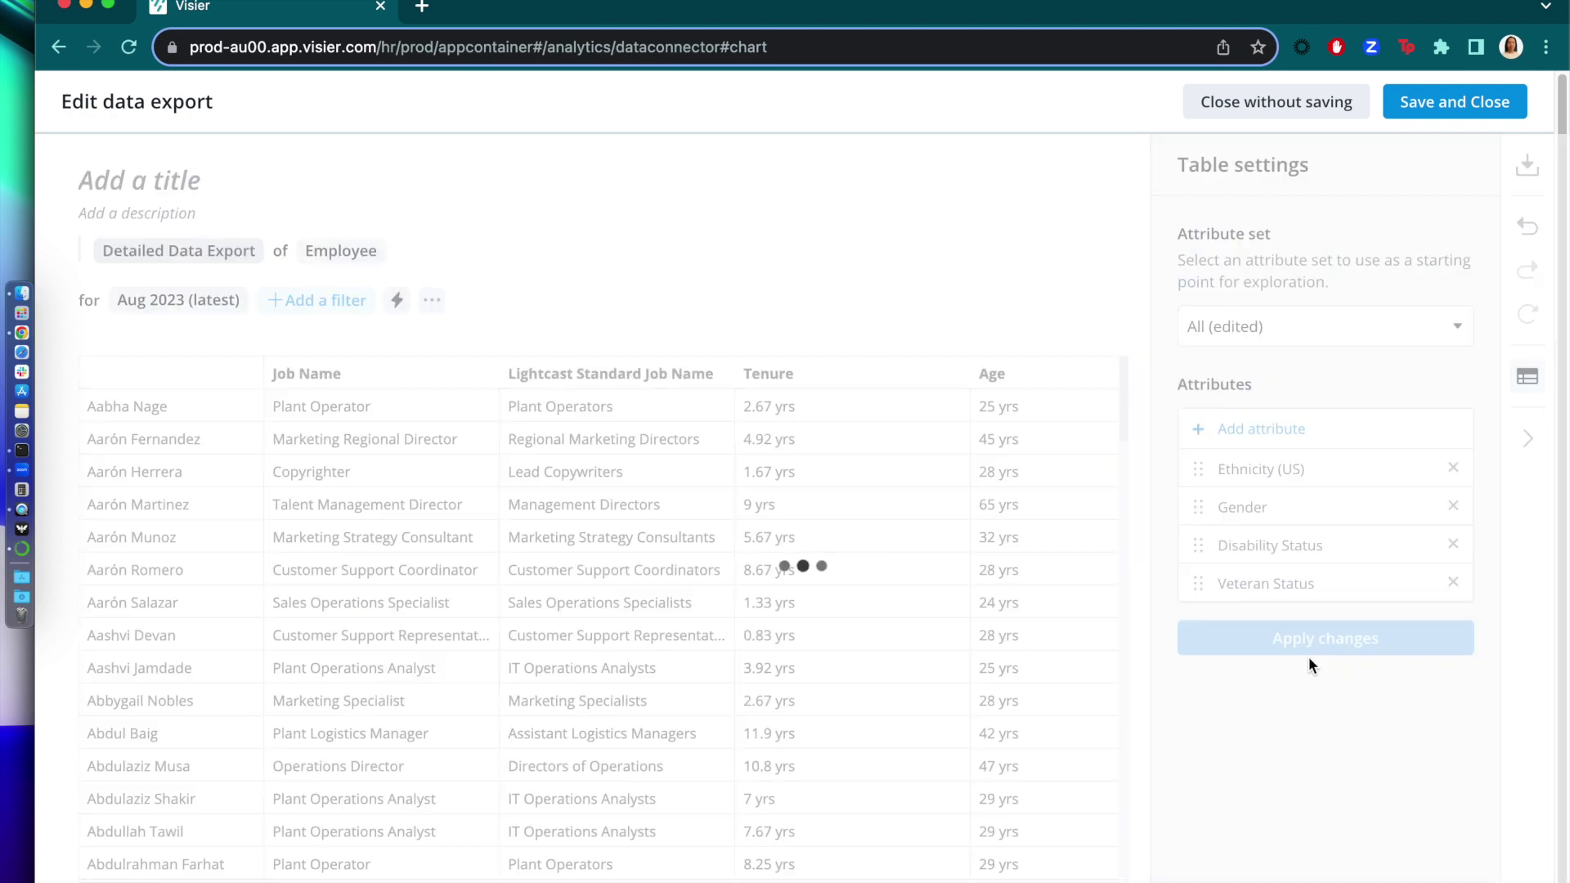
click(164, 173)
text(Diveer)
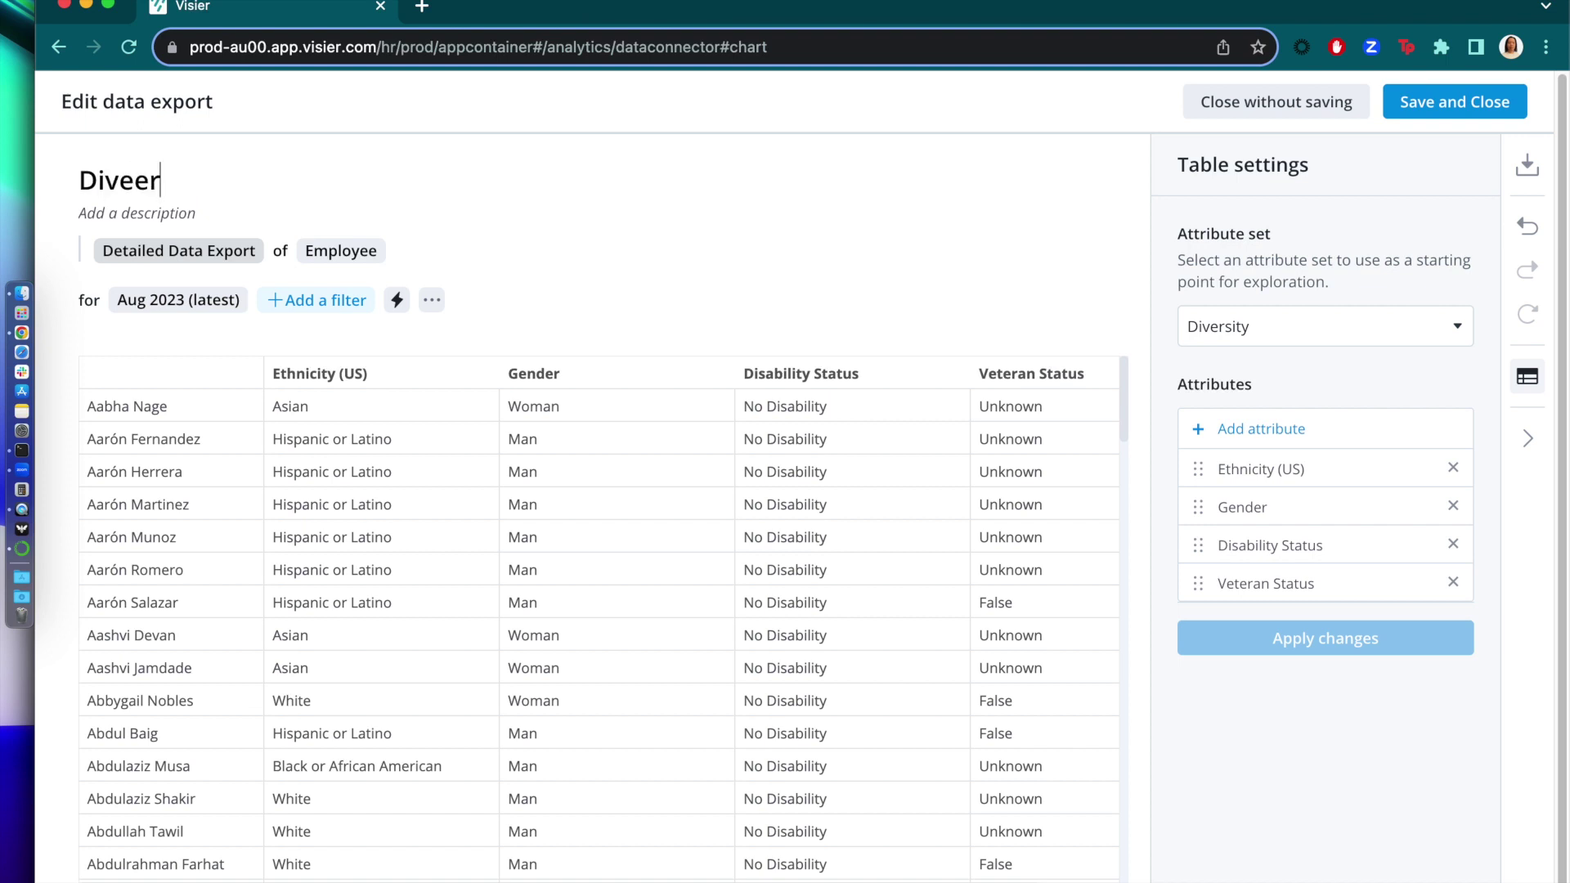
key(BackSpace)
key(BackSpace)
text(rsity Detail Export)
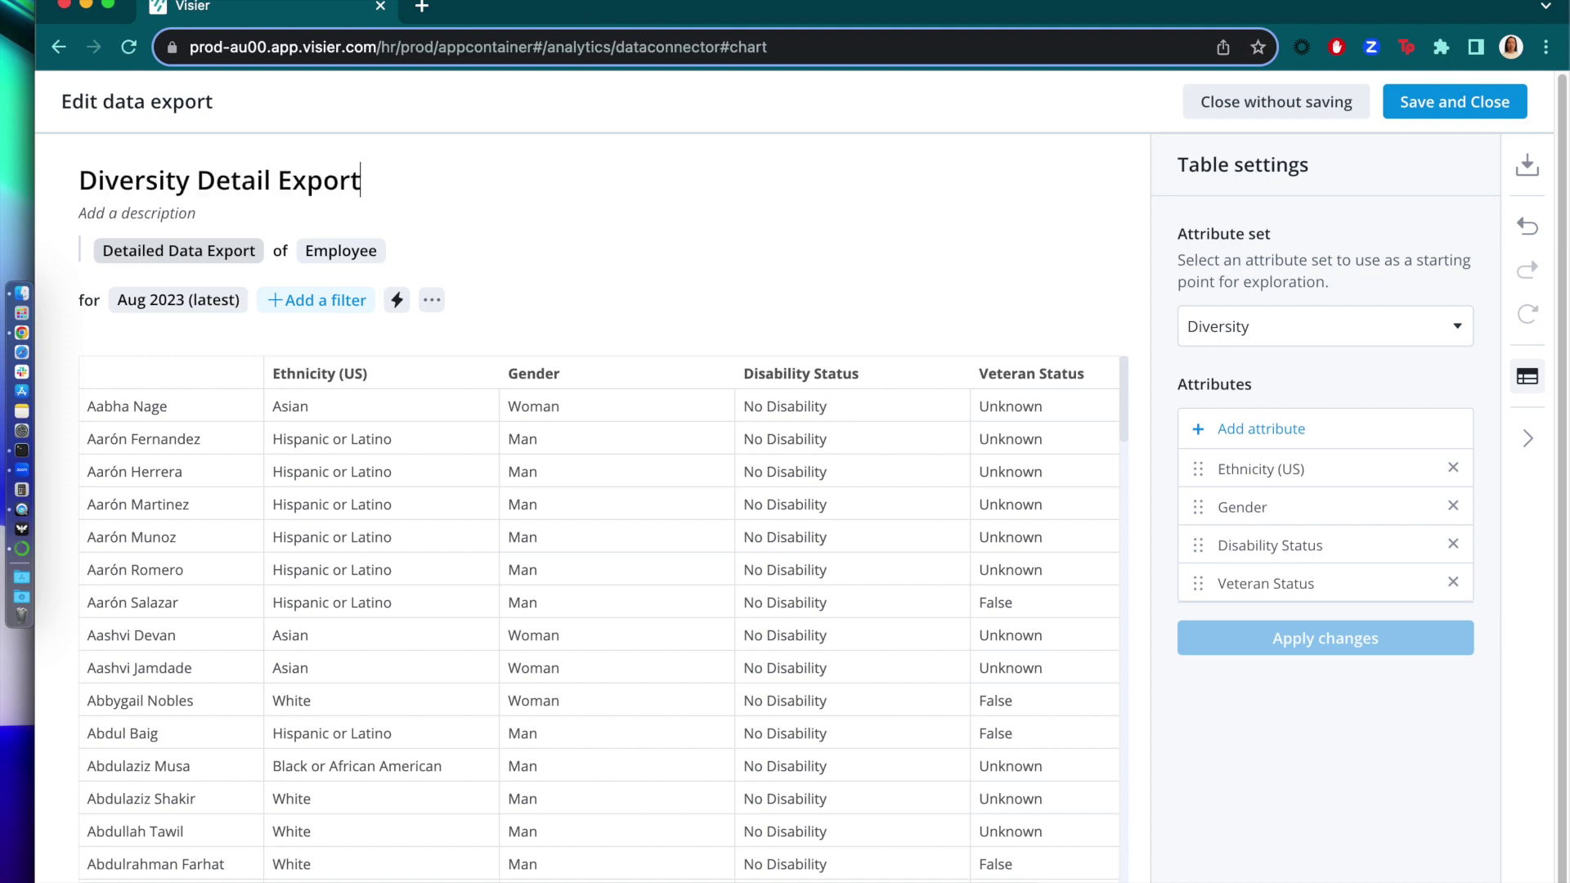
click(1483, 114)
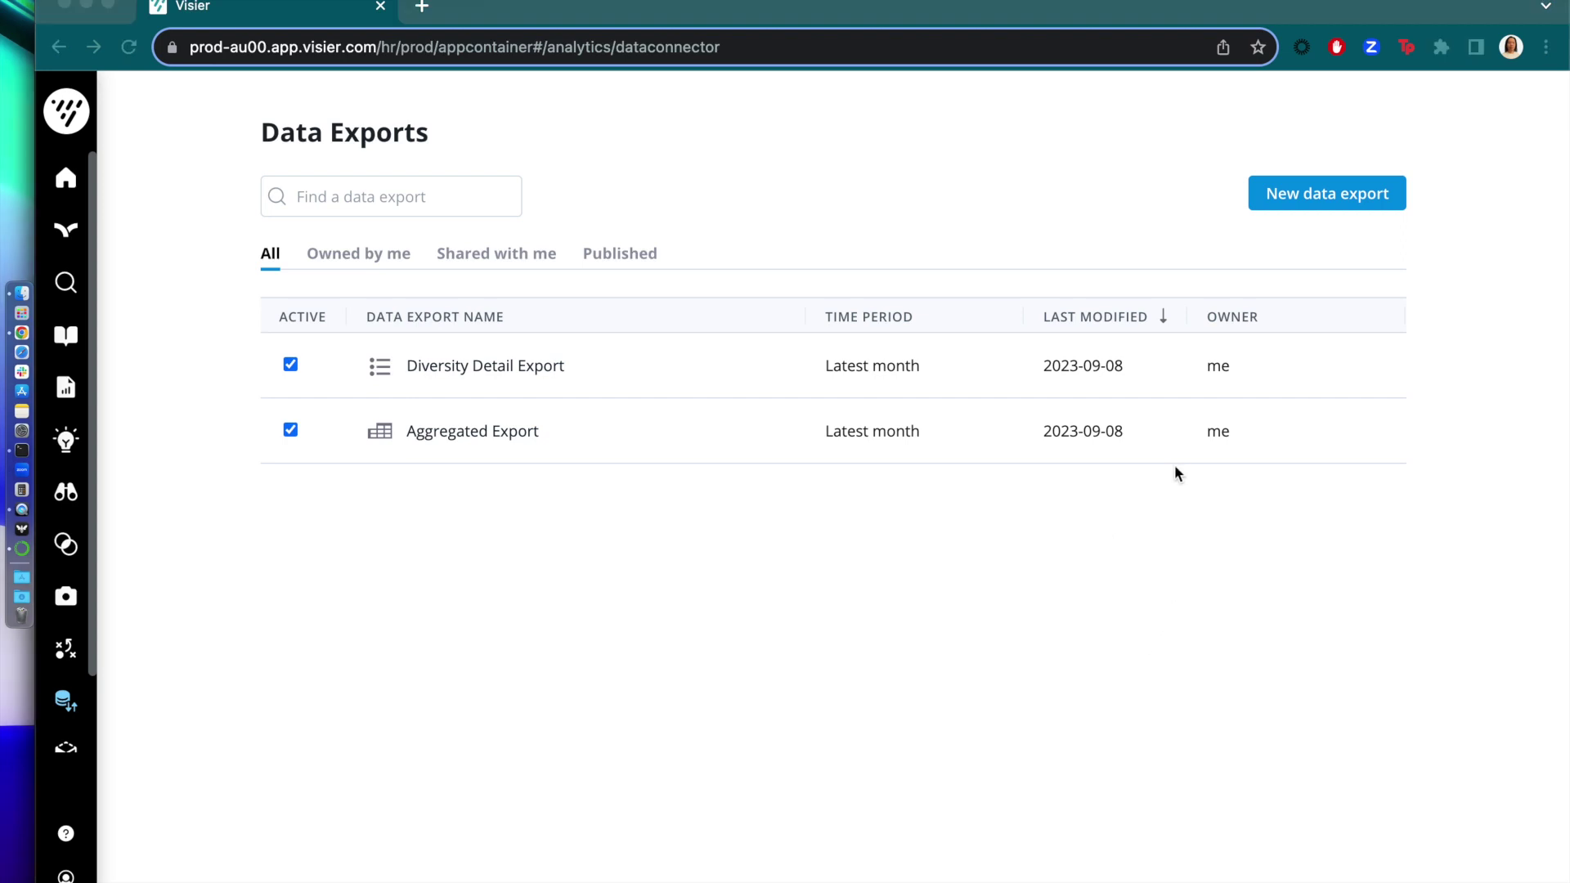
- Copy the Aggregated Export's link from the Data Exports list
click(1177, 500)
mouse_move(1276, 436)
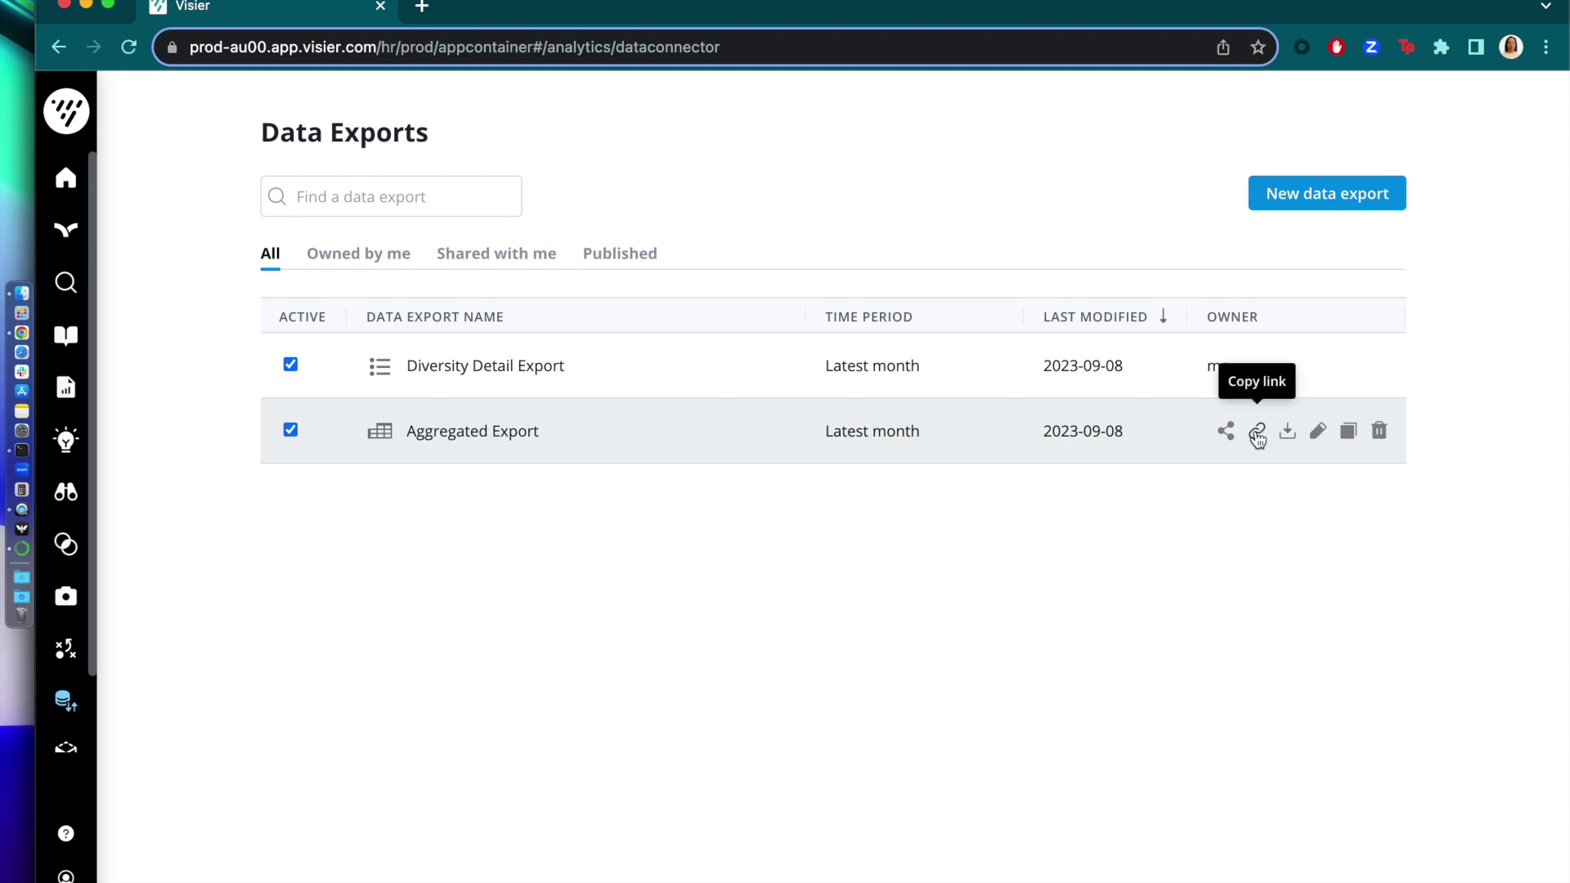
click(1257, 433)
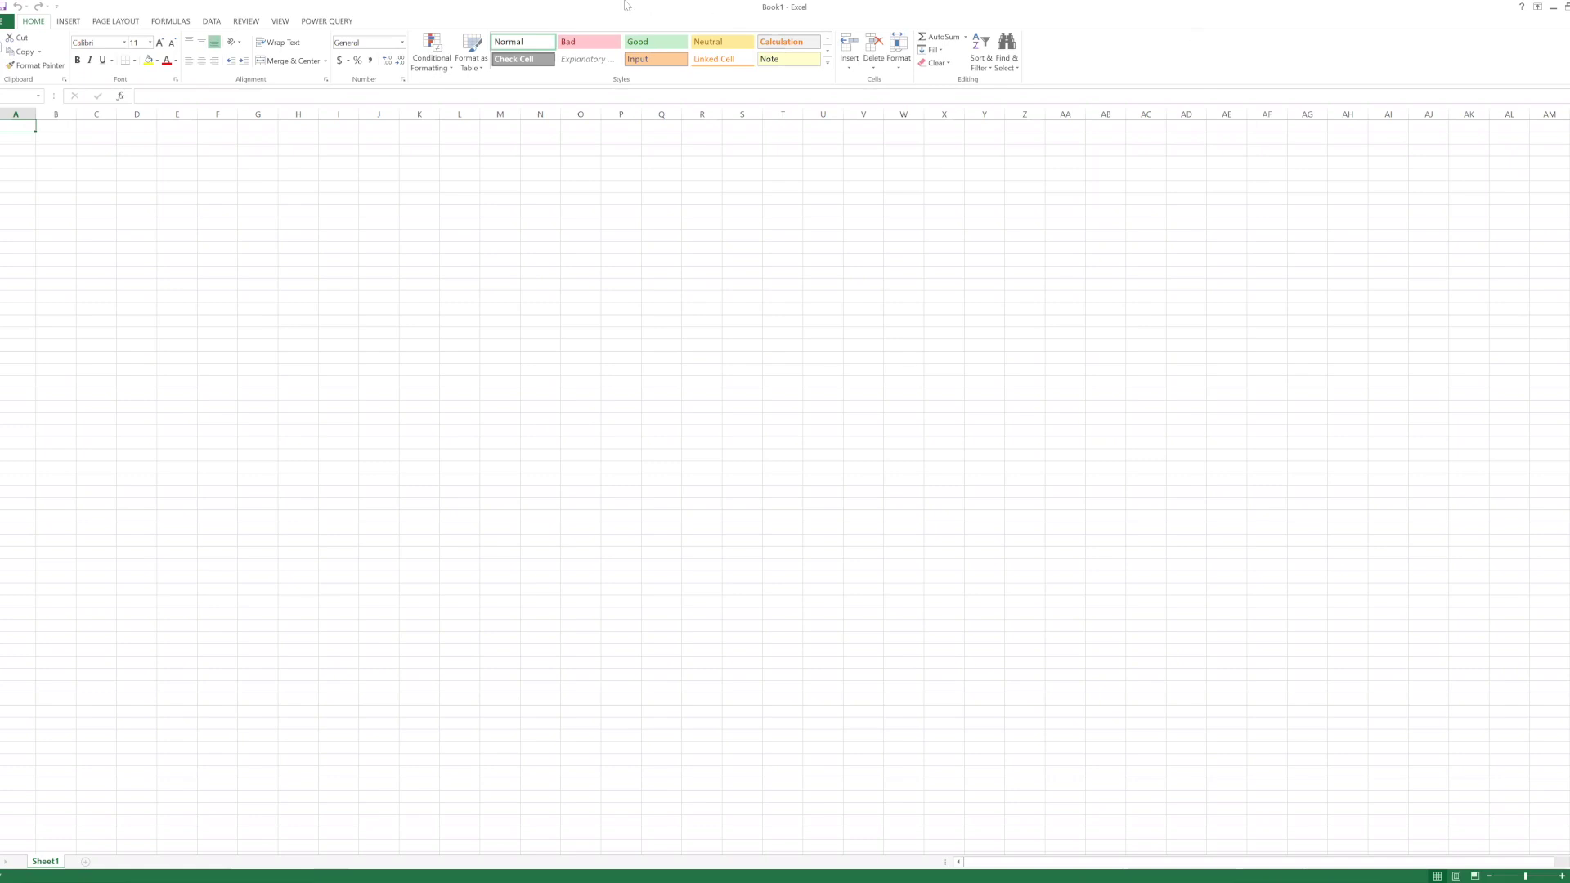
- Submit the copied export link as a Power Query From Web source and choose Basic authentication
click(325, 21)
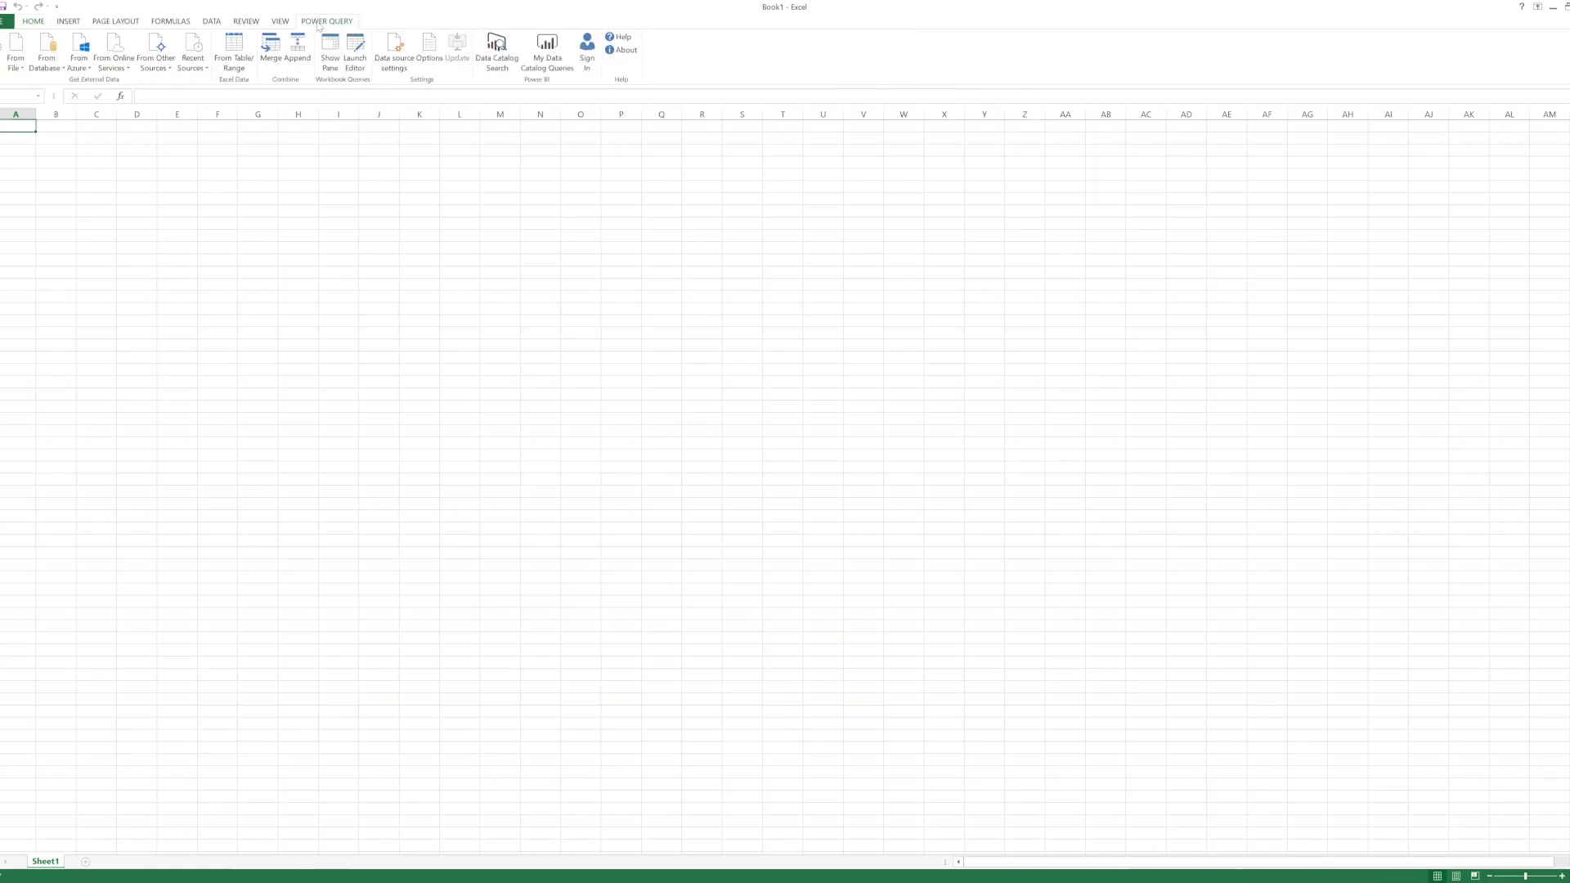
click(4, 39)
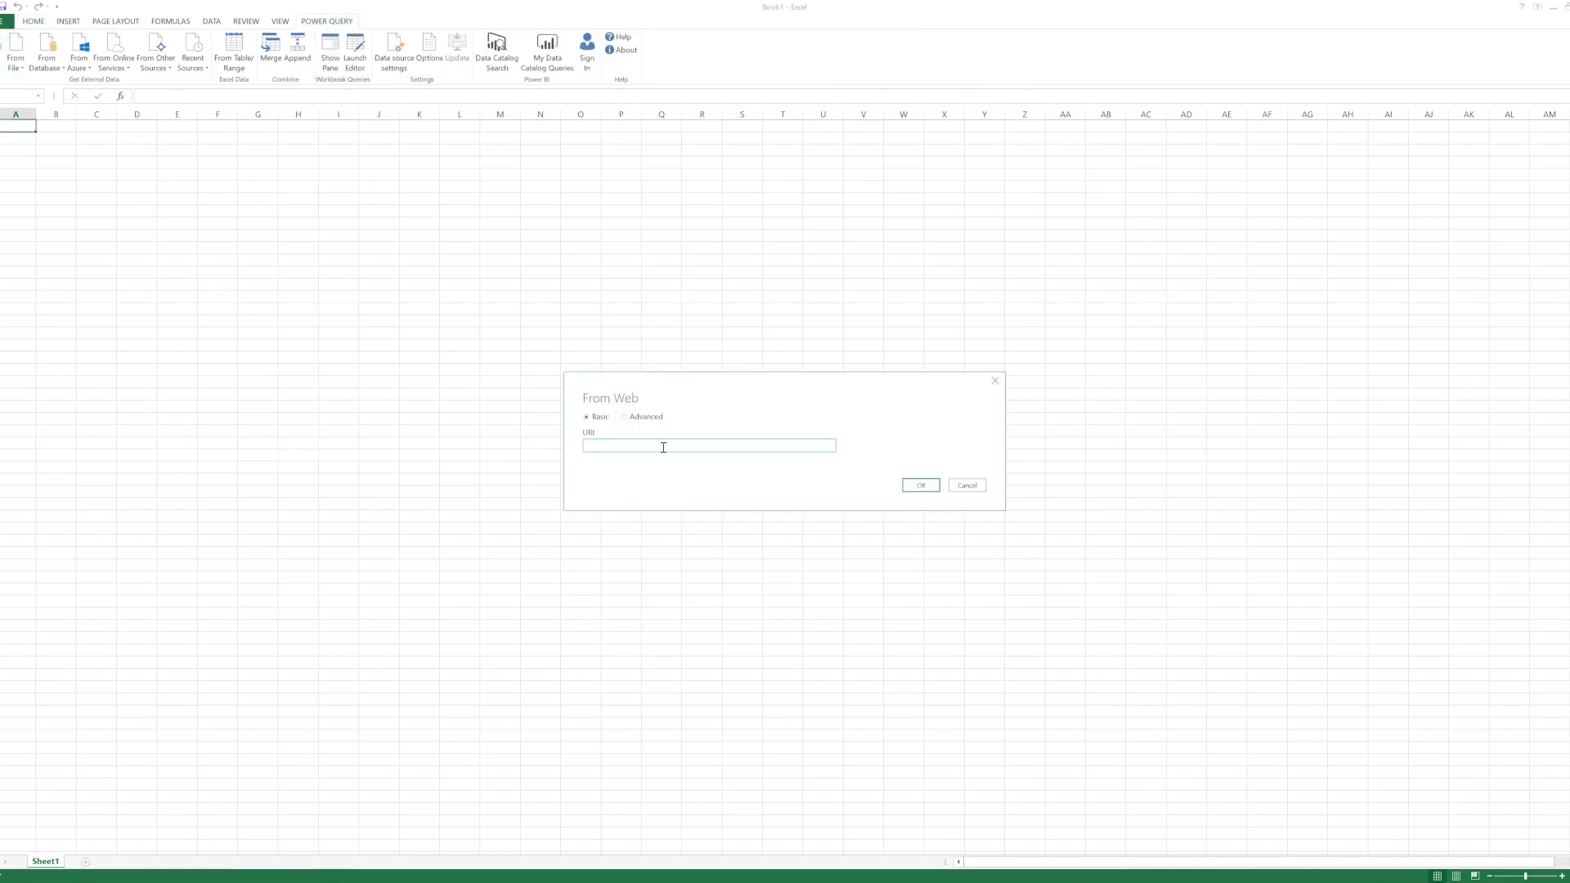
key(ctrl+v)
click(920, 484)
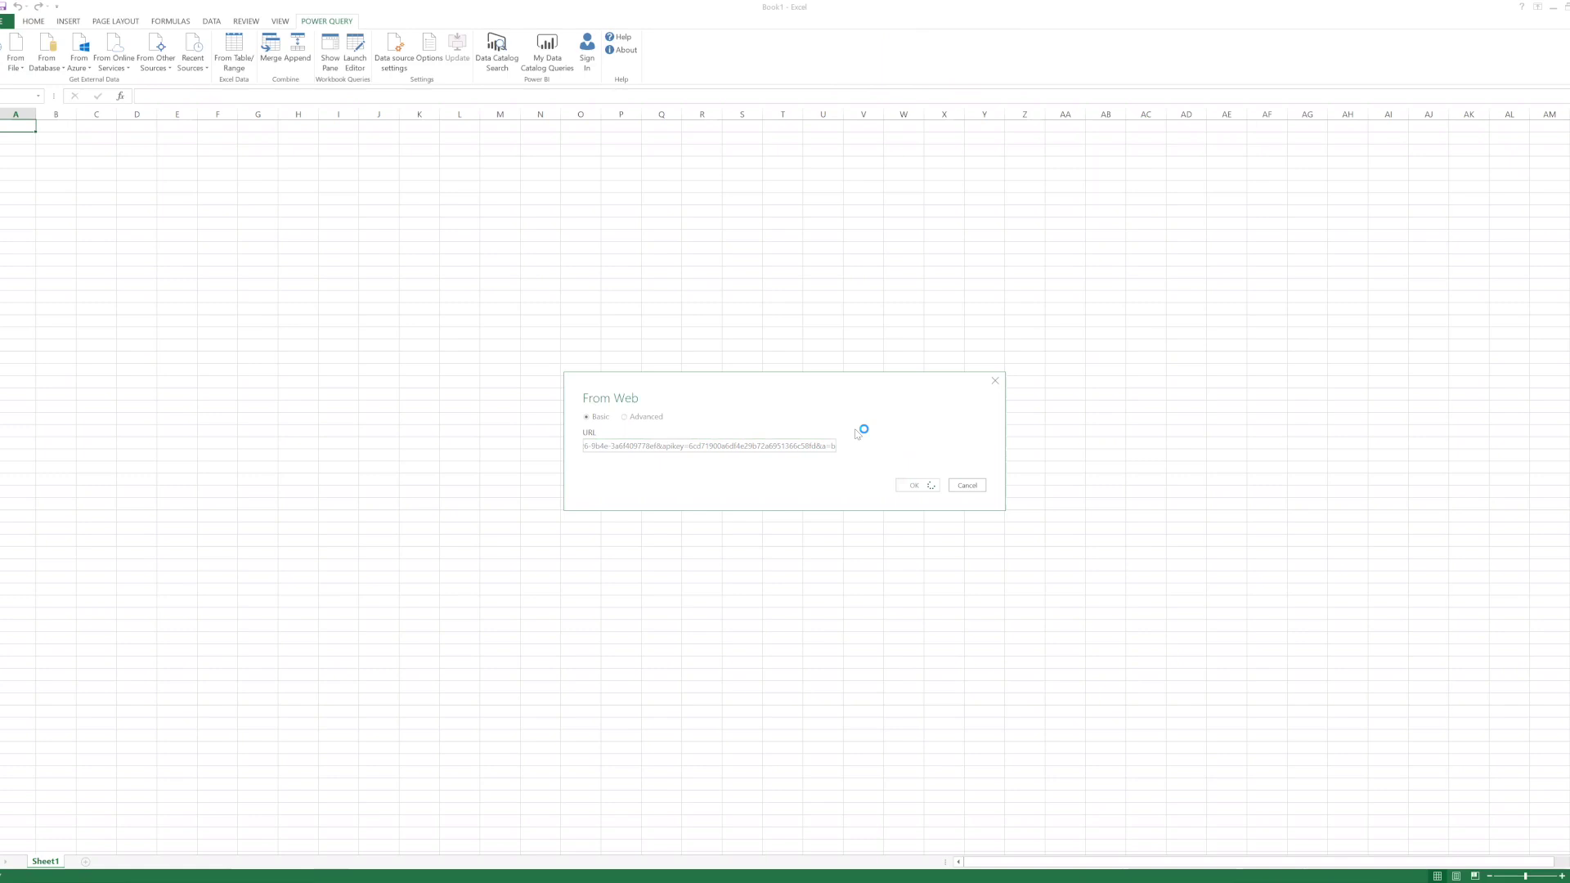
click(635, 436)
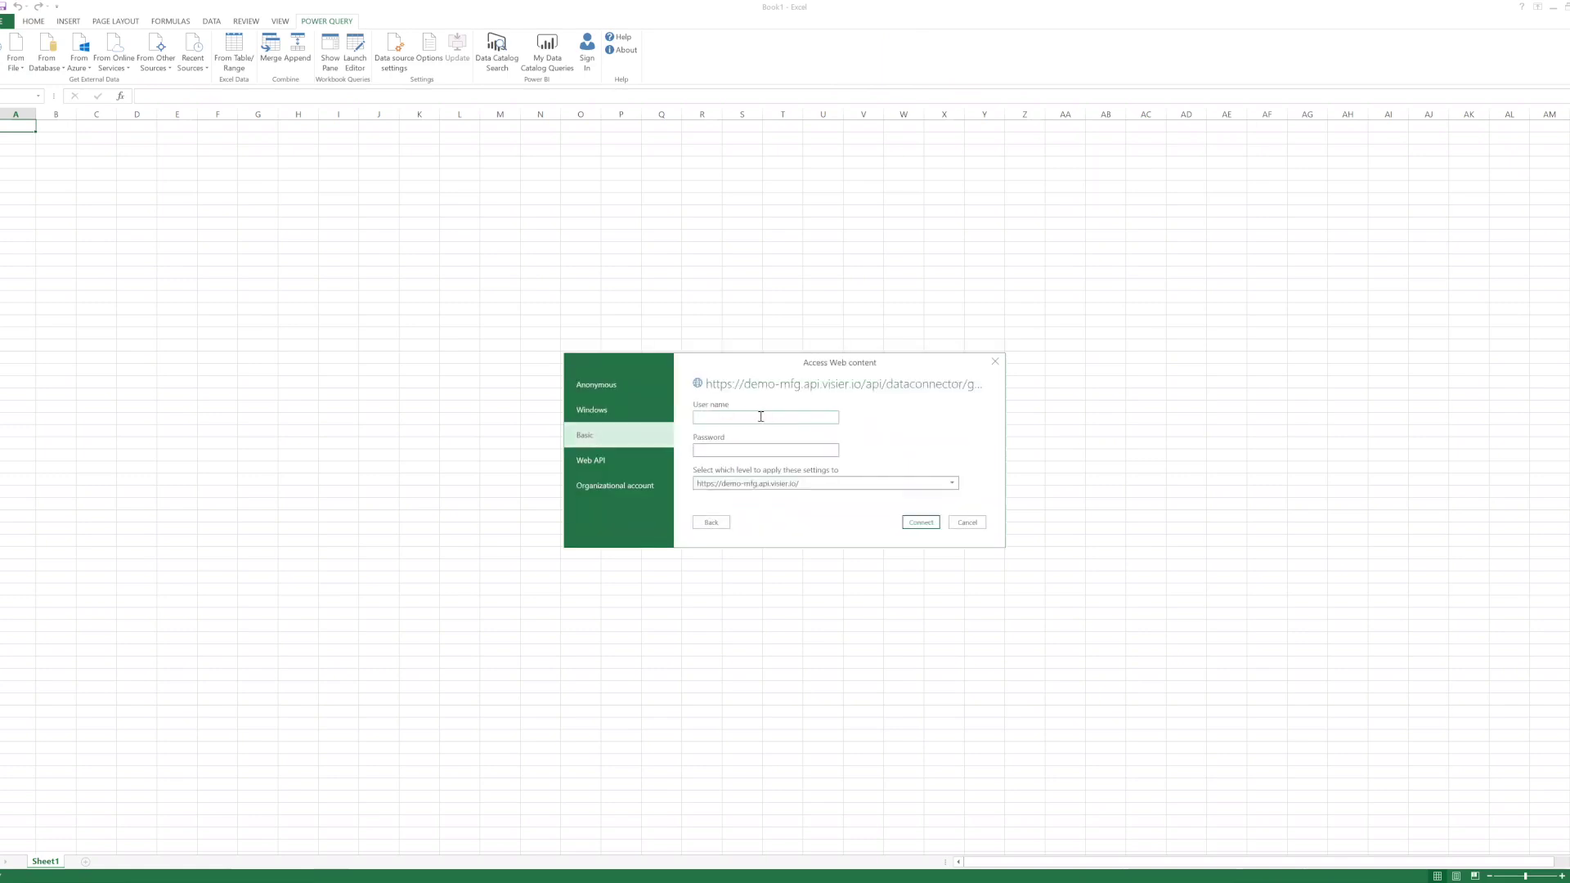
- Enter the Visier user name and password and connect to preview the export data
click(921, 523)
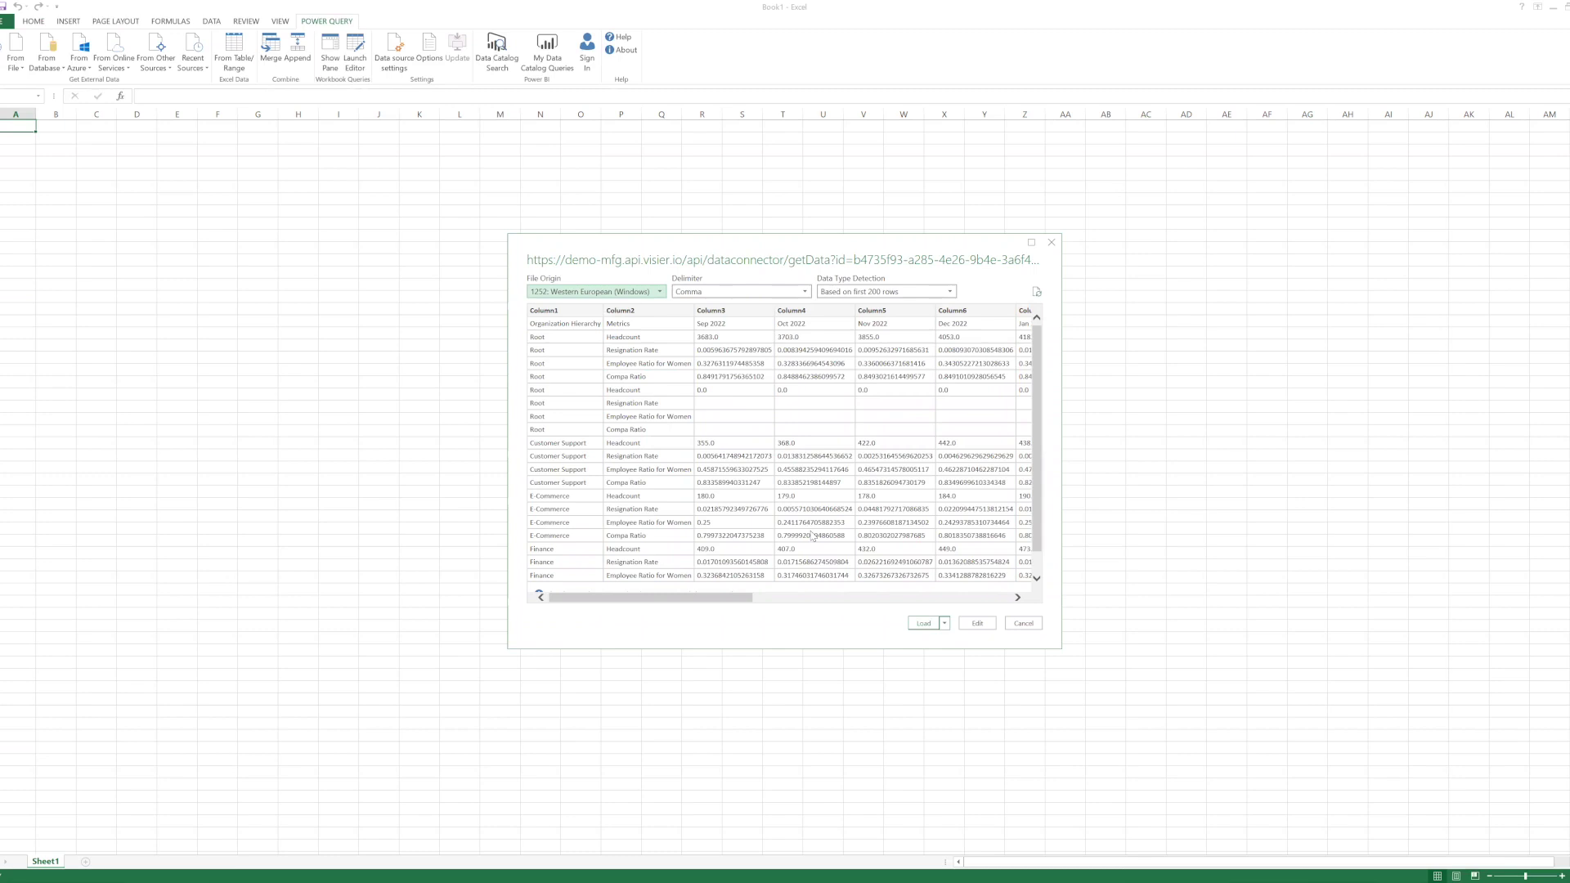
- Load the comma-delimited organization metrics preview into the Excel workbook
click(922, 624)
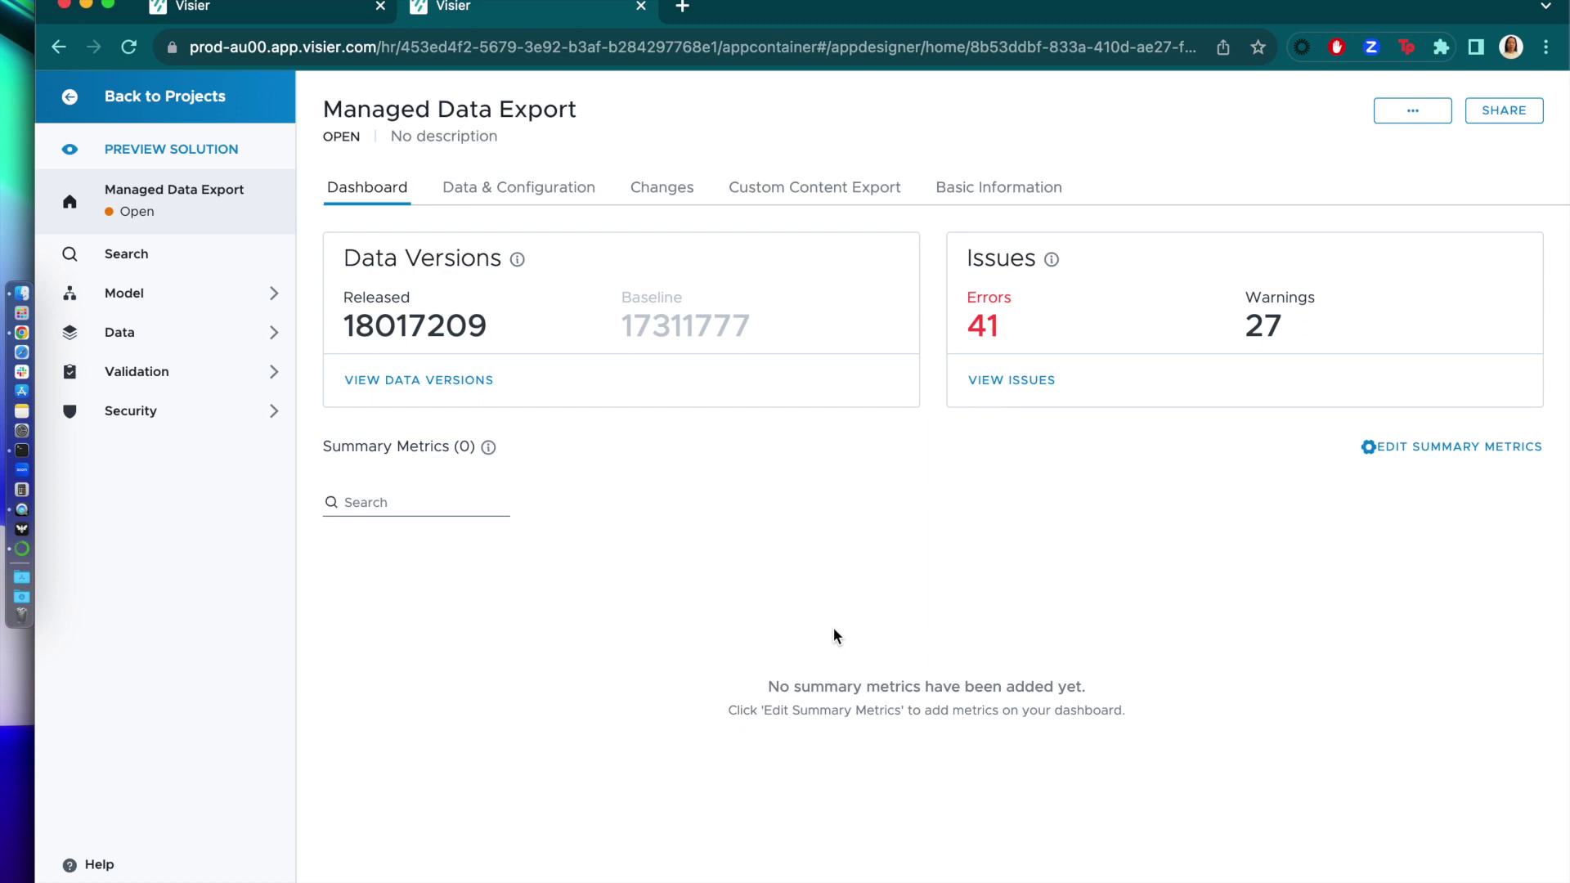
- Create a data export named 'Managed Export' under the project's Model > Data Exports
click(155, 296)
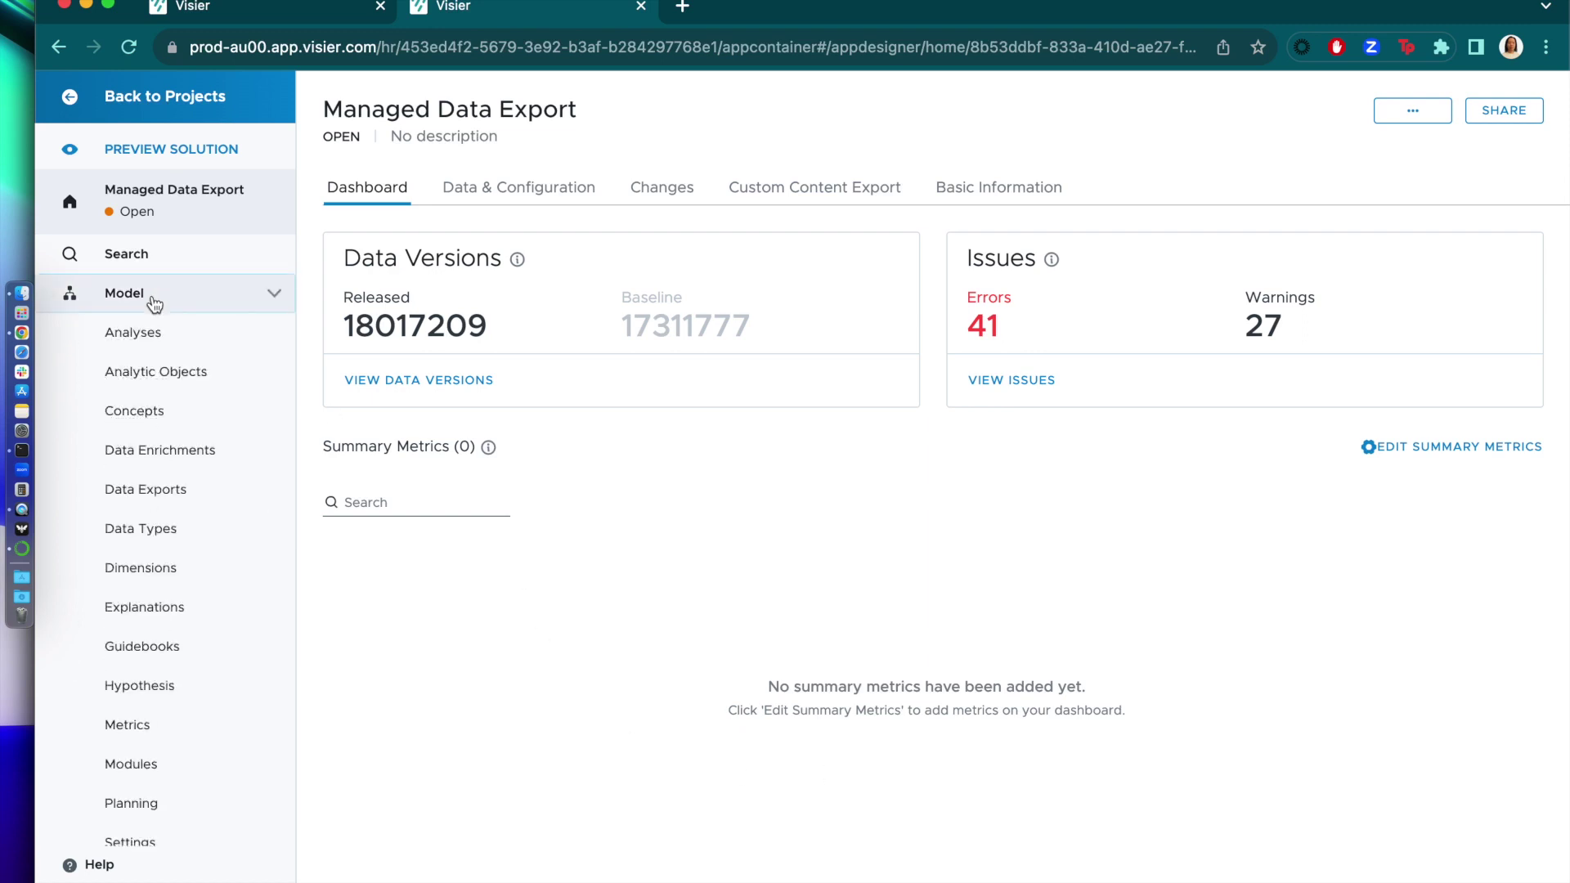
click(212, 490)
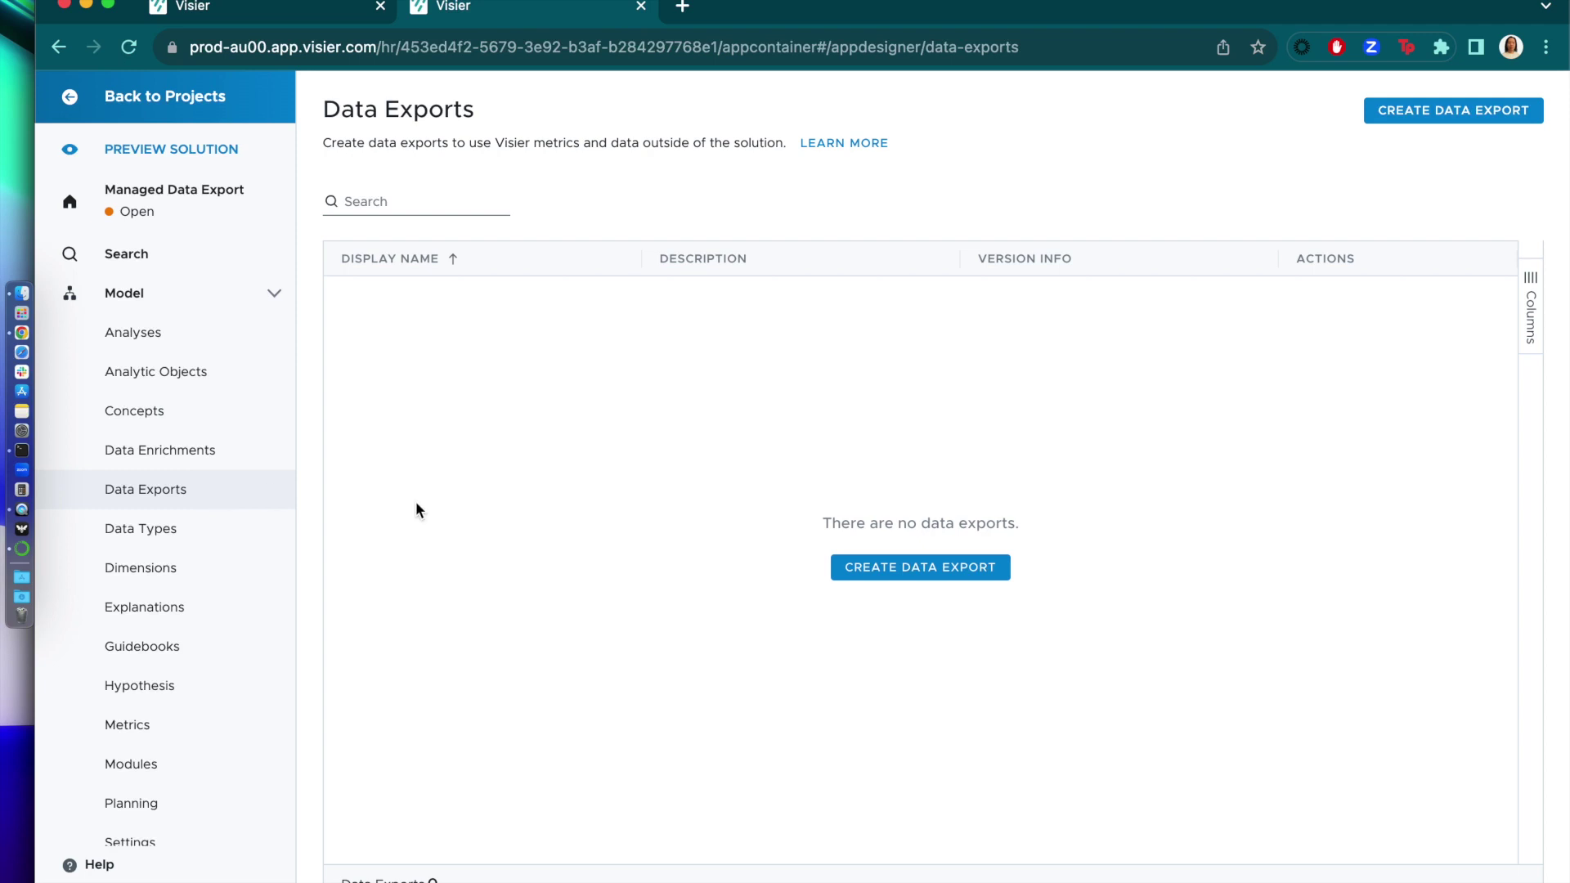
click(929, 567)
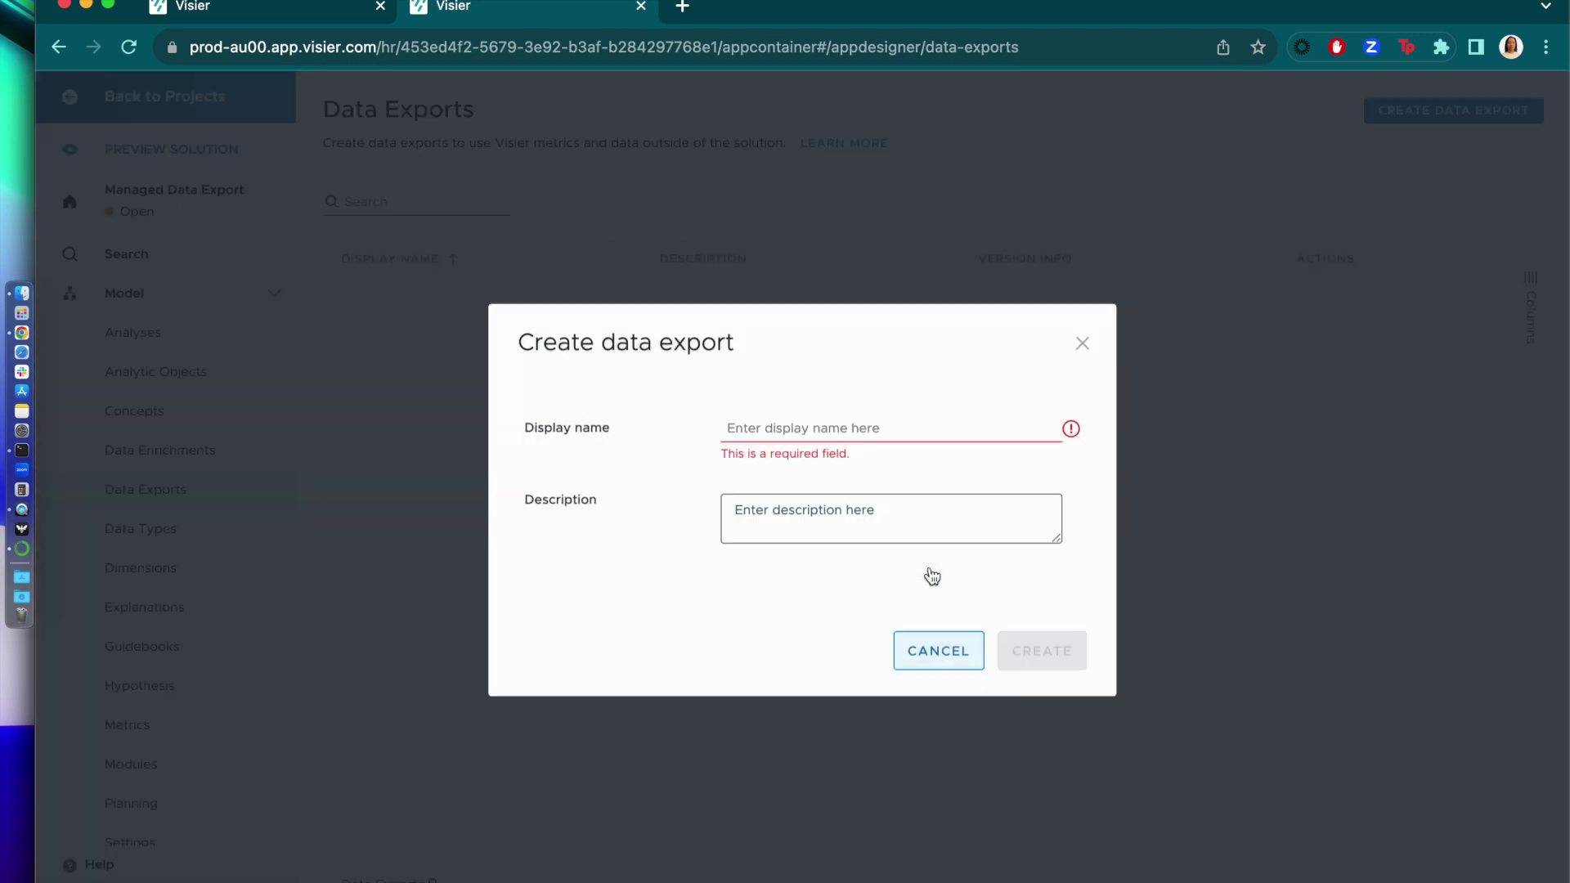
click(870, 428)
text(Managed Export)
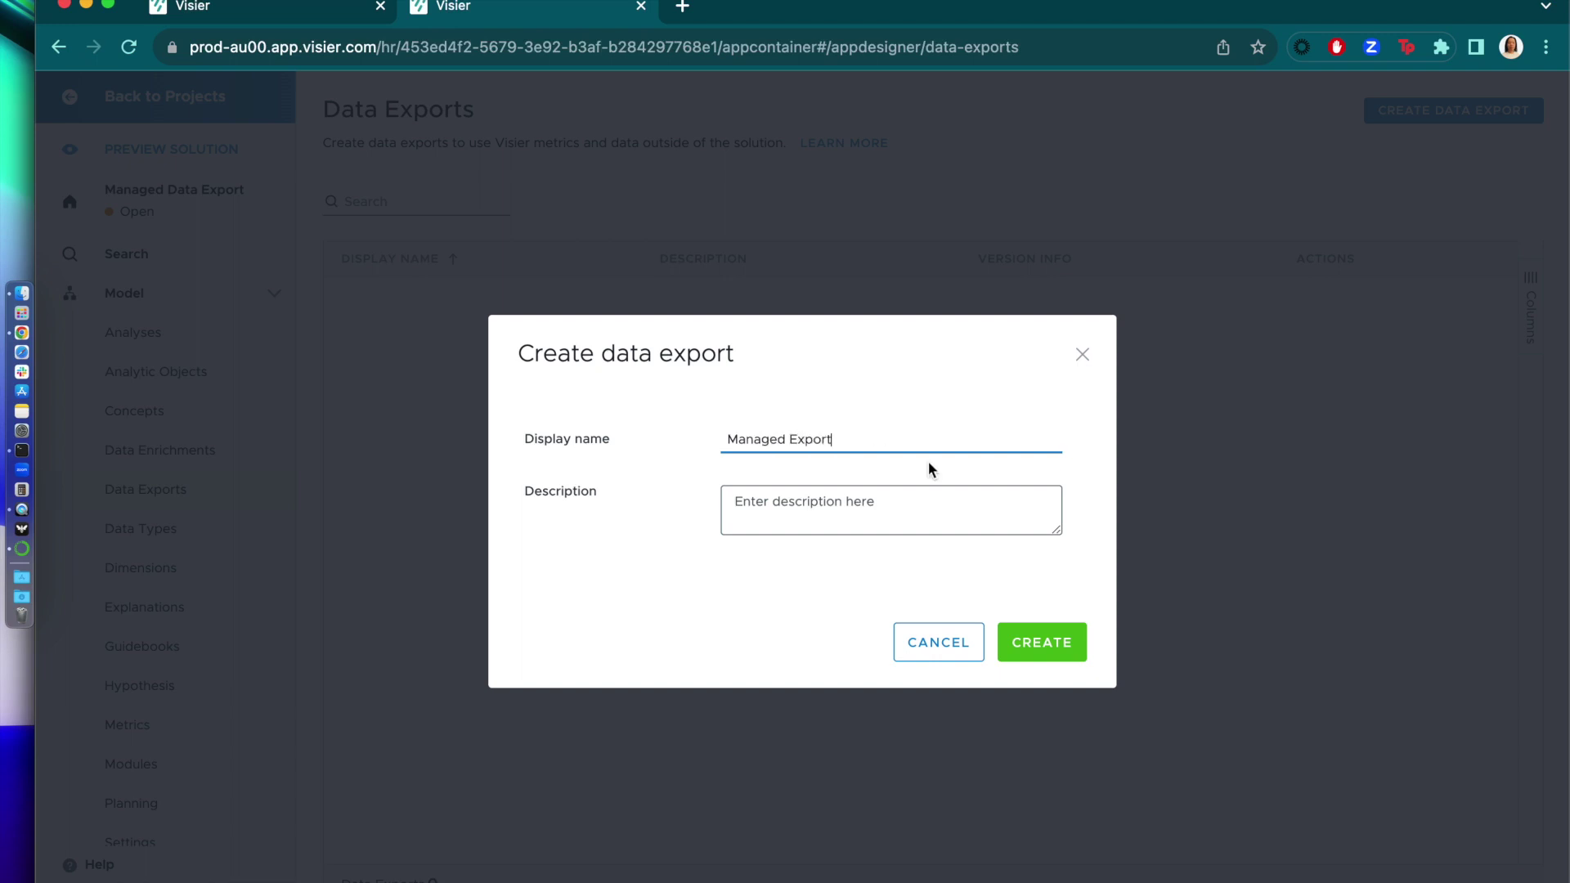
click(1055, 642)
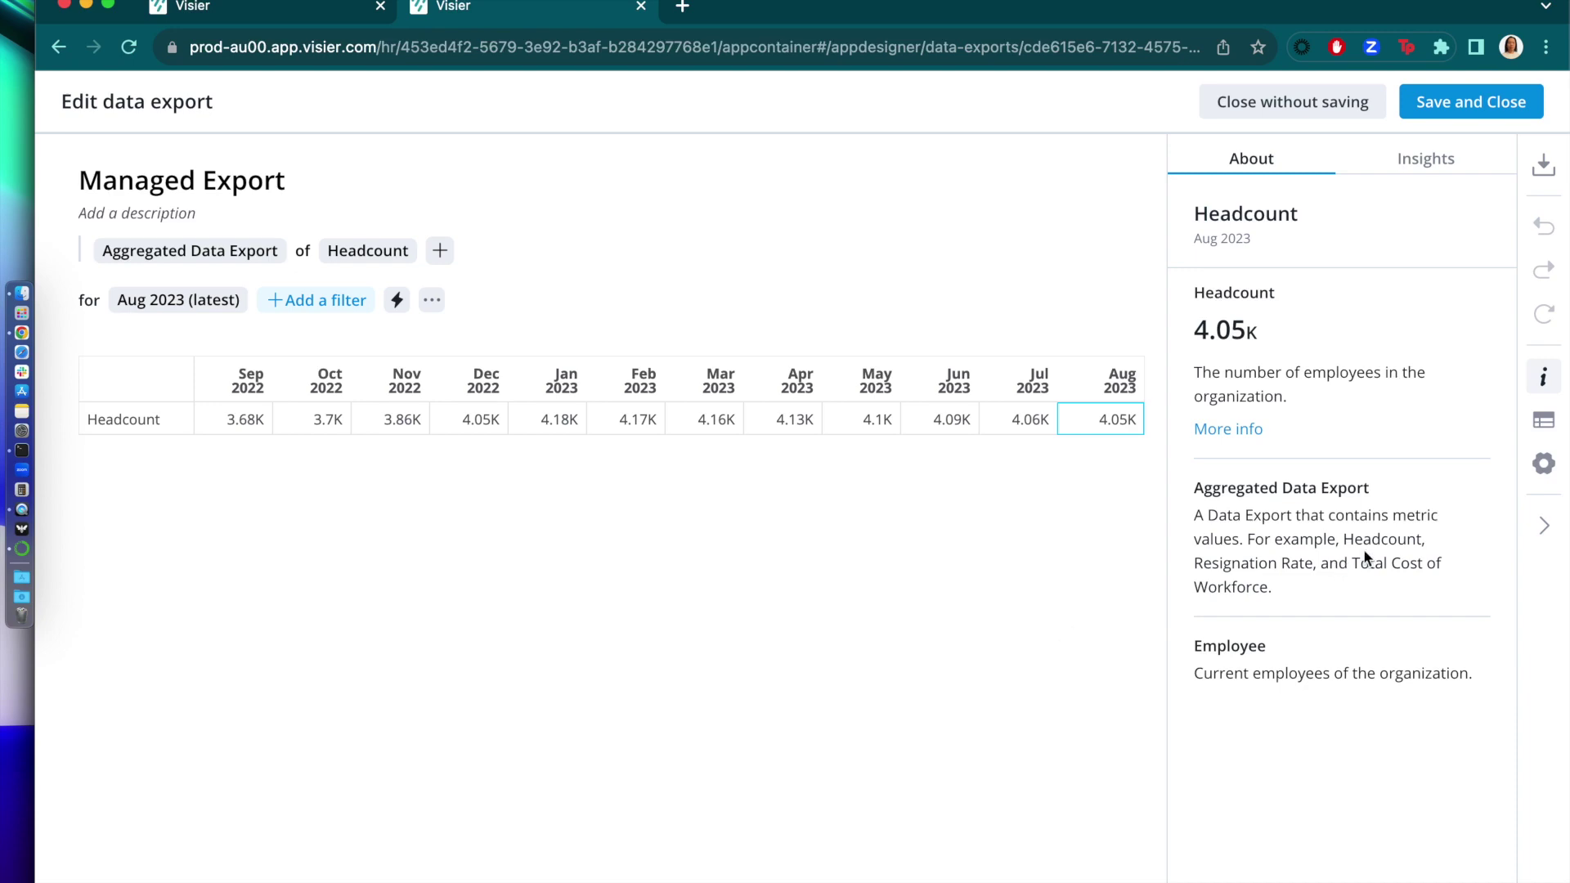
- Add the Resignation Rate metric beside Headcount in Managed Export, save it, and return to Data Exports
click(1544, 425)
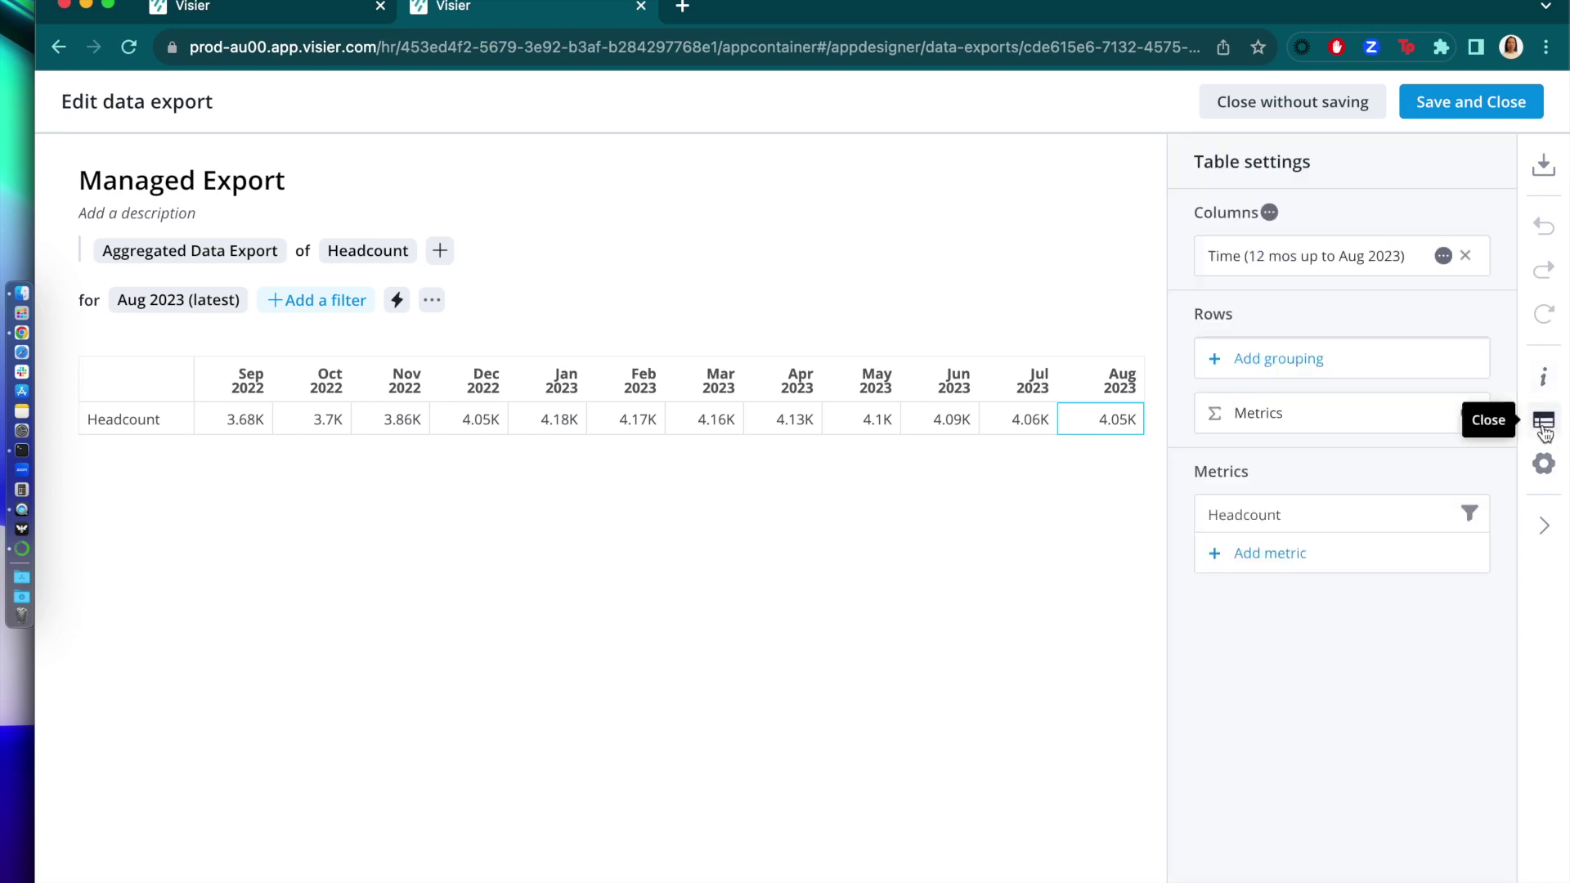
click(1278, 553)
click(568, 196)
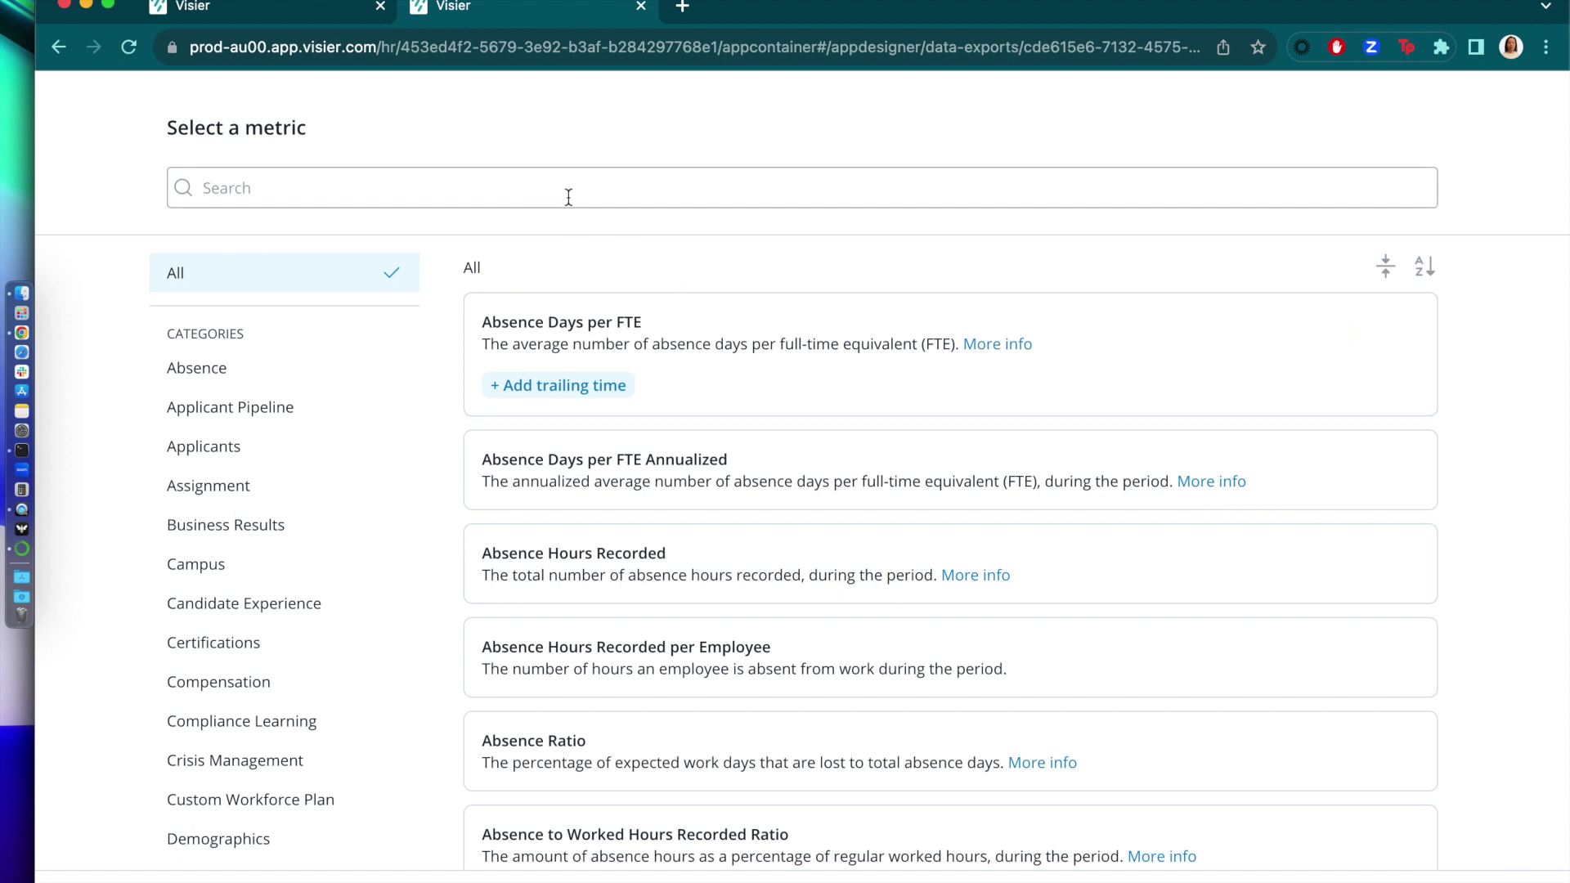
text(Resignat)
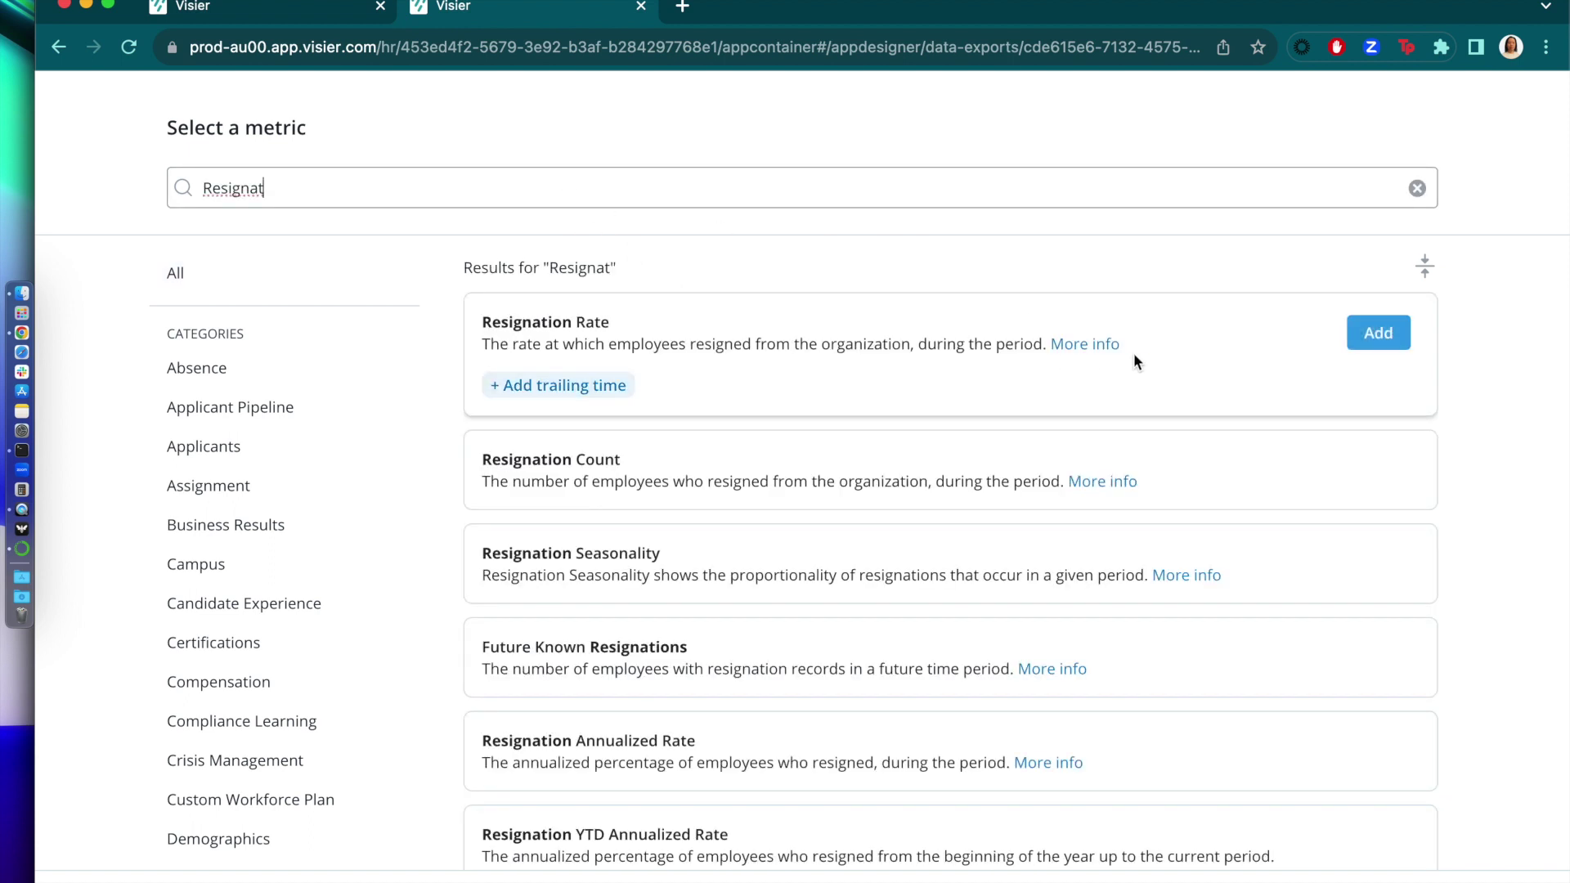
click(1358, 337)
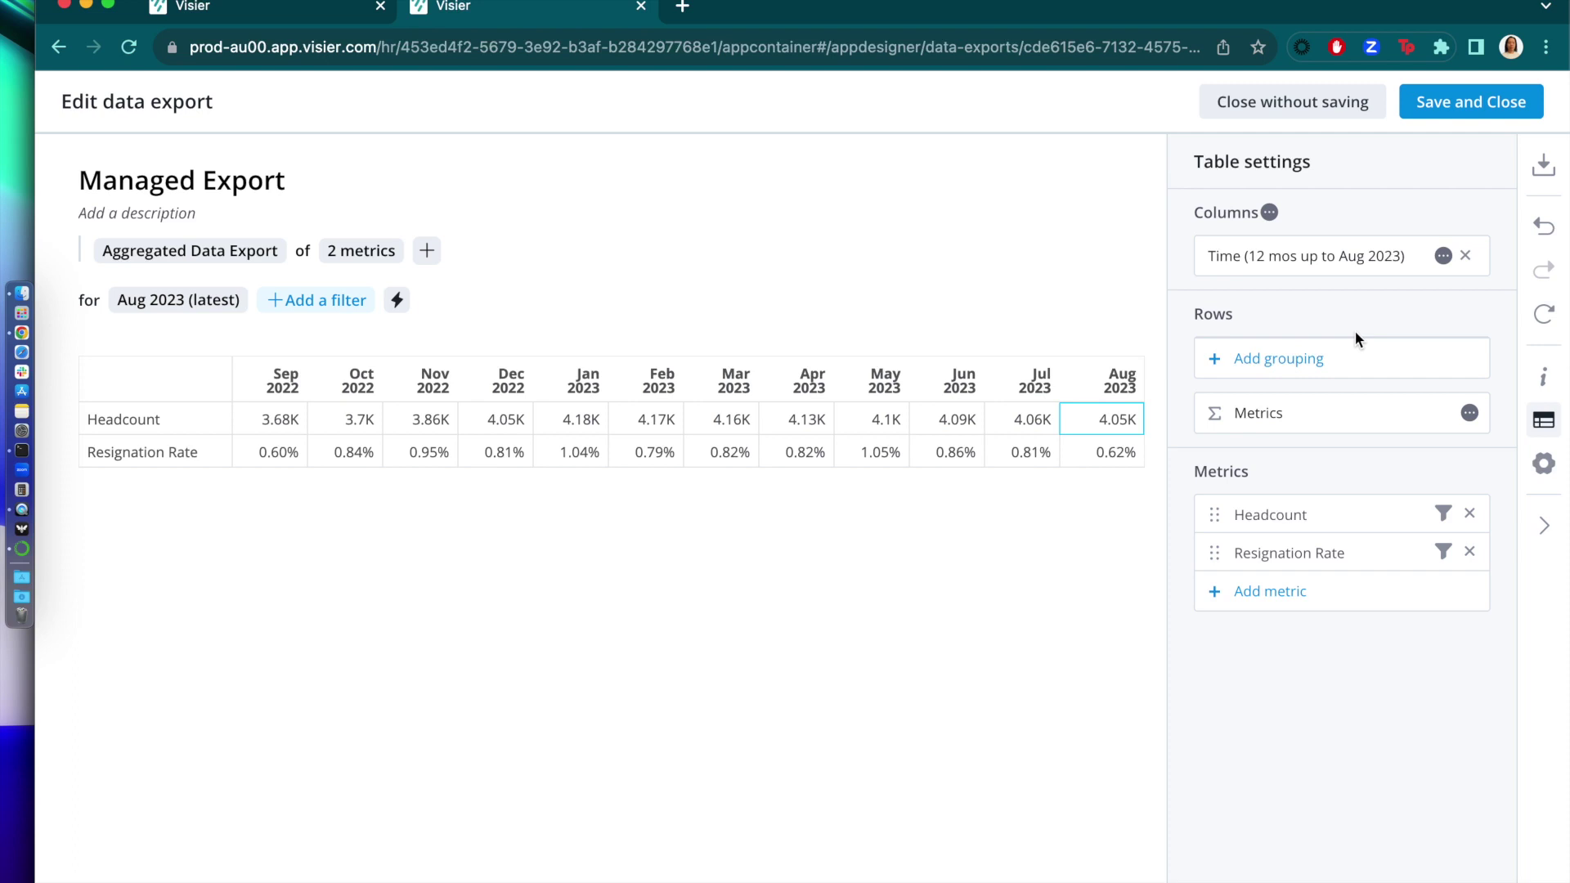
click(1486, 105)
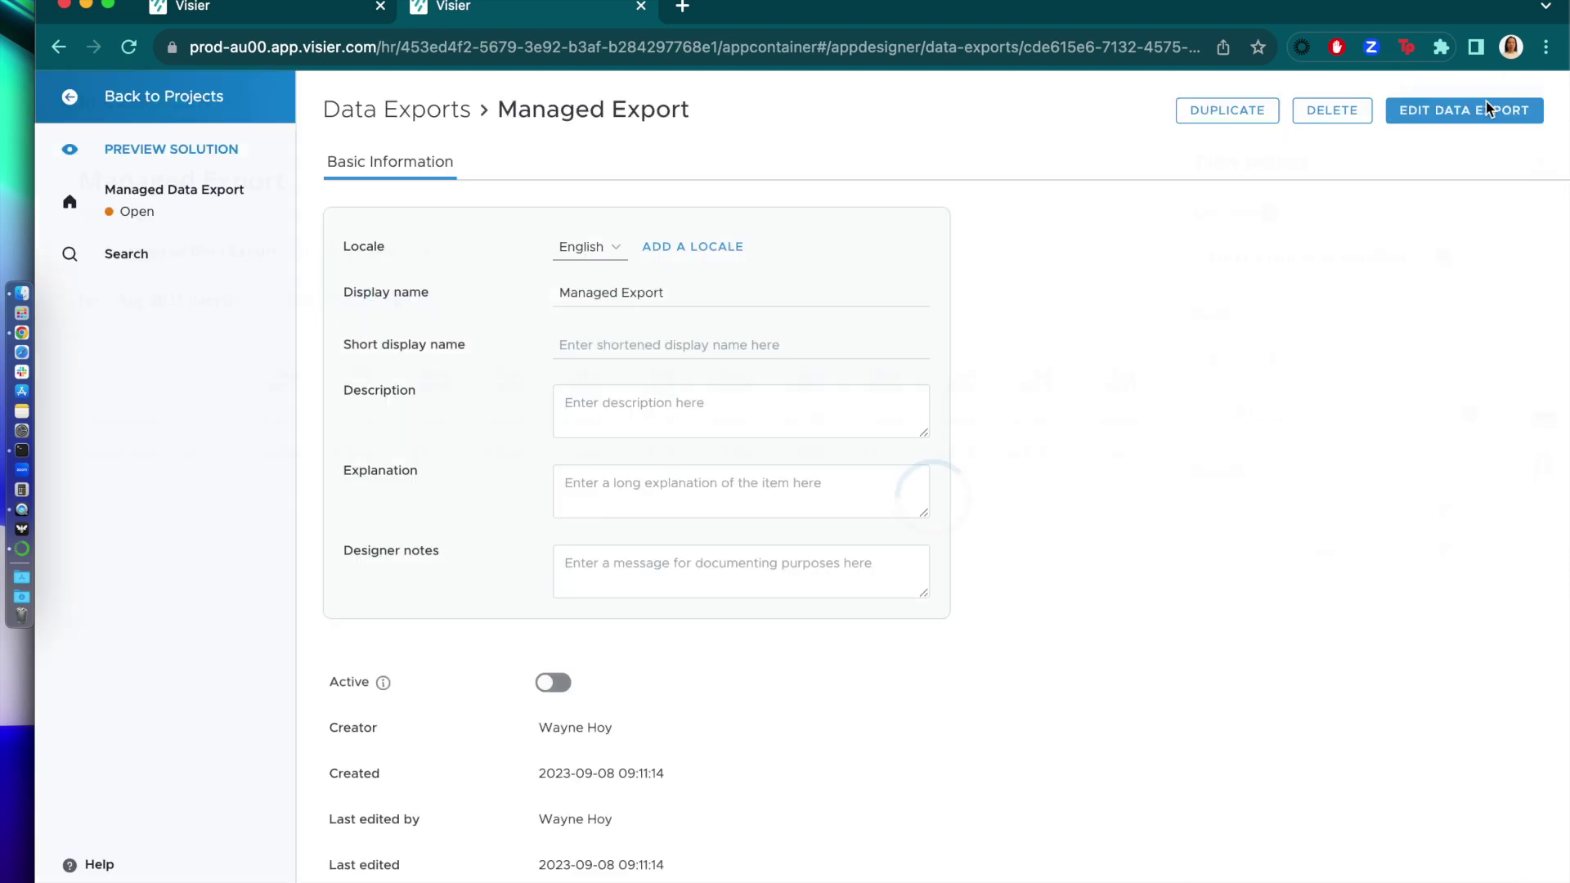
click(398, 122)
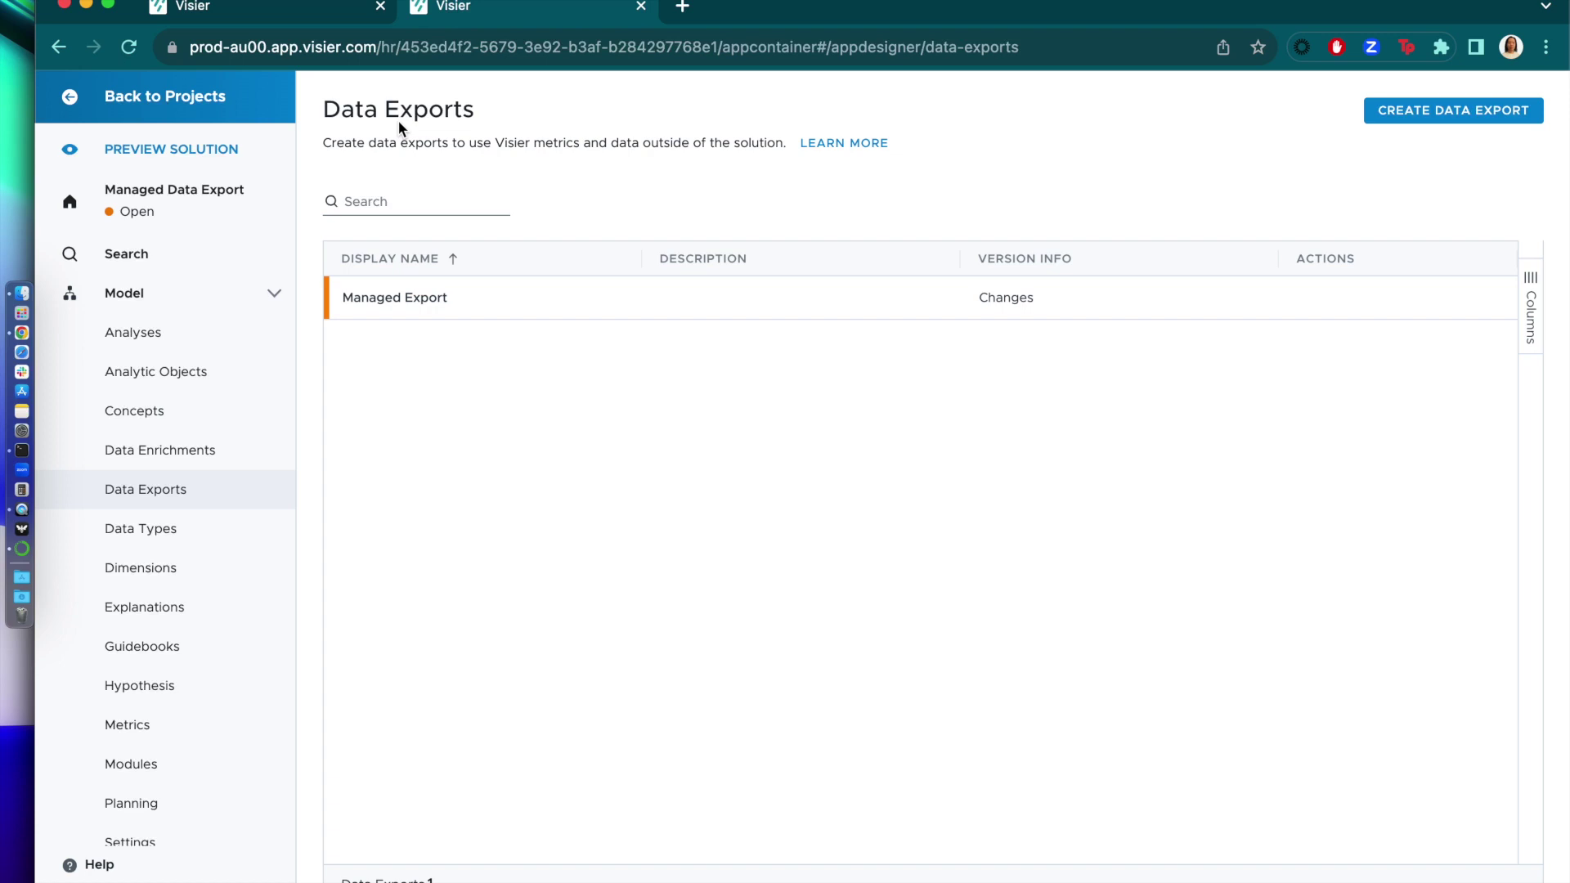